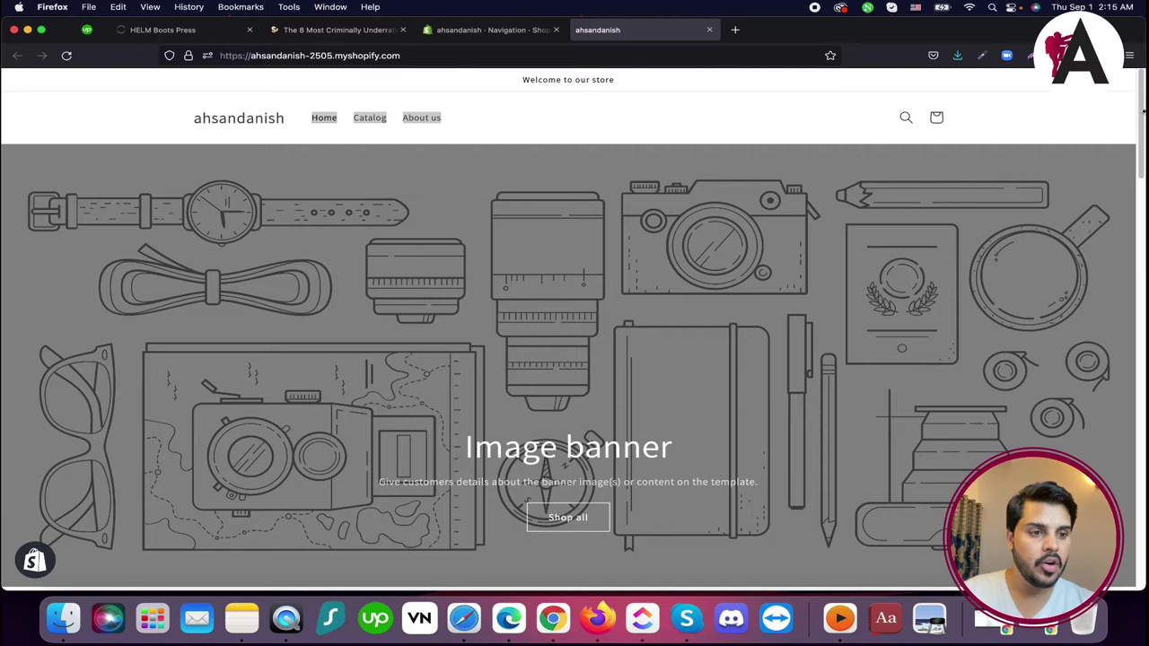
- Examine the storefront footer's Quick links and Info sections, open the Search link, and return to the home page
{"action": "left_click_drag", "start_coordinate": [1139, 121], "coordinate": [1138, 582]}
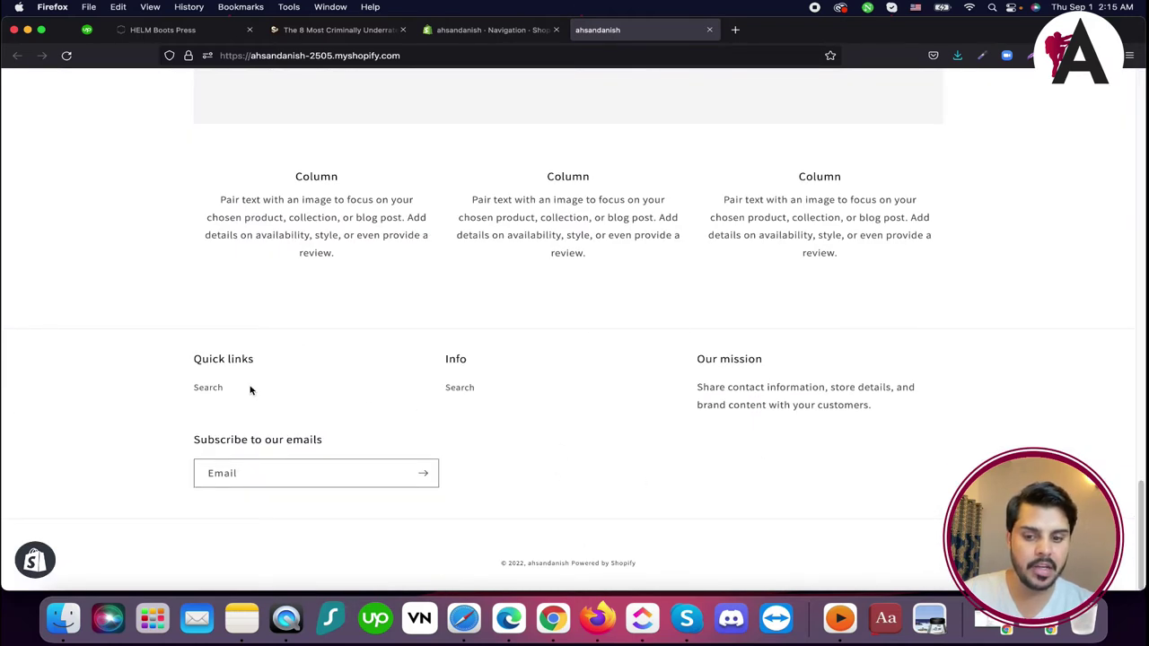
{"action": "left_click", "coordinate": [467, 389]}
{"action": "left_click", "coordinate": [223, 393]}
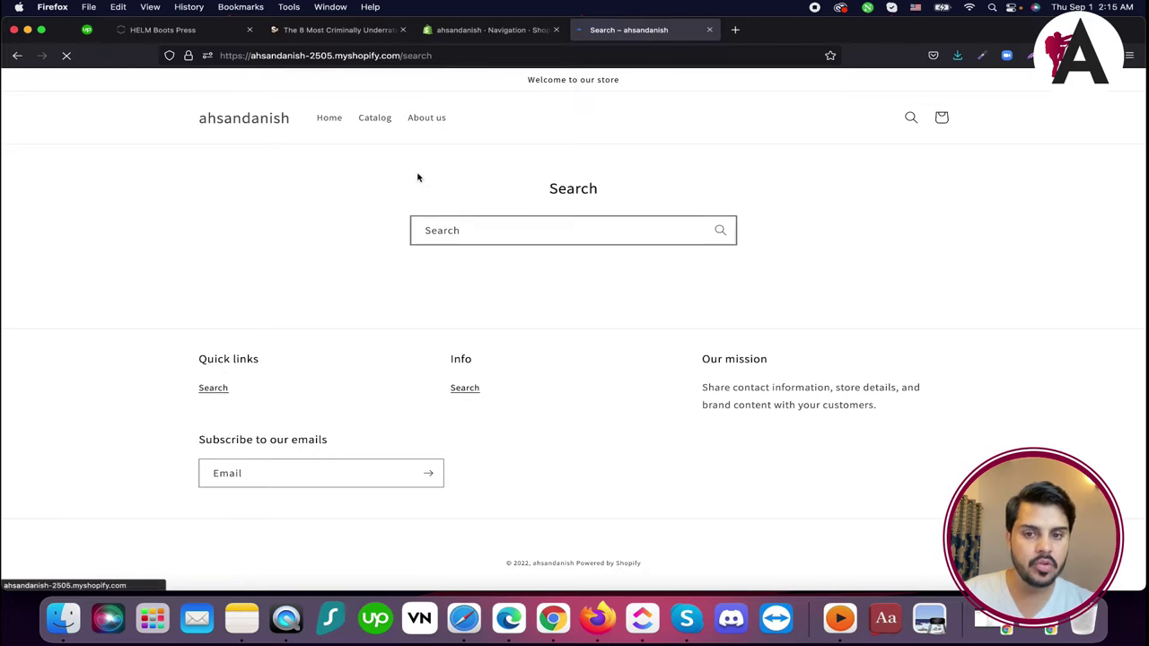
{"action": "left_click", "coordinate": [265, 116]}
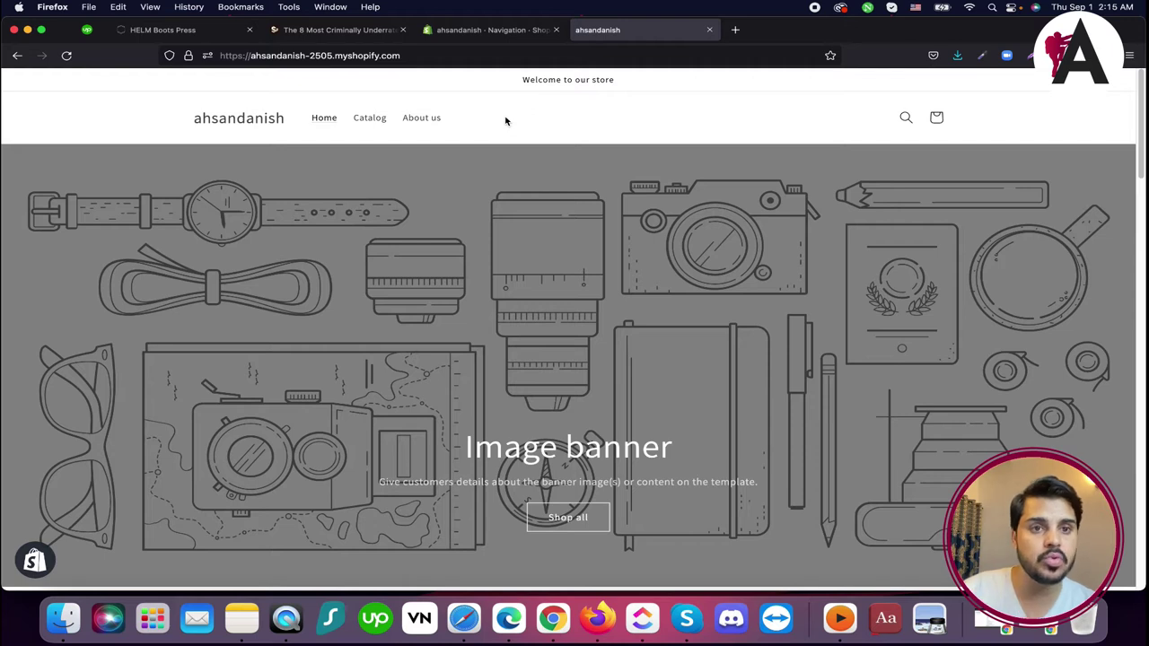
- Open the Main menu from the store admin's Navigation page and compare its items with the storefront header
{"action": "left_click", "coordinate": [473, 32]}
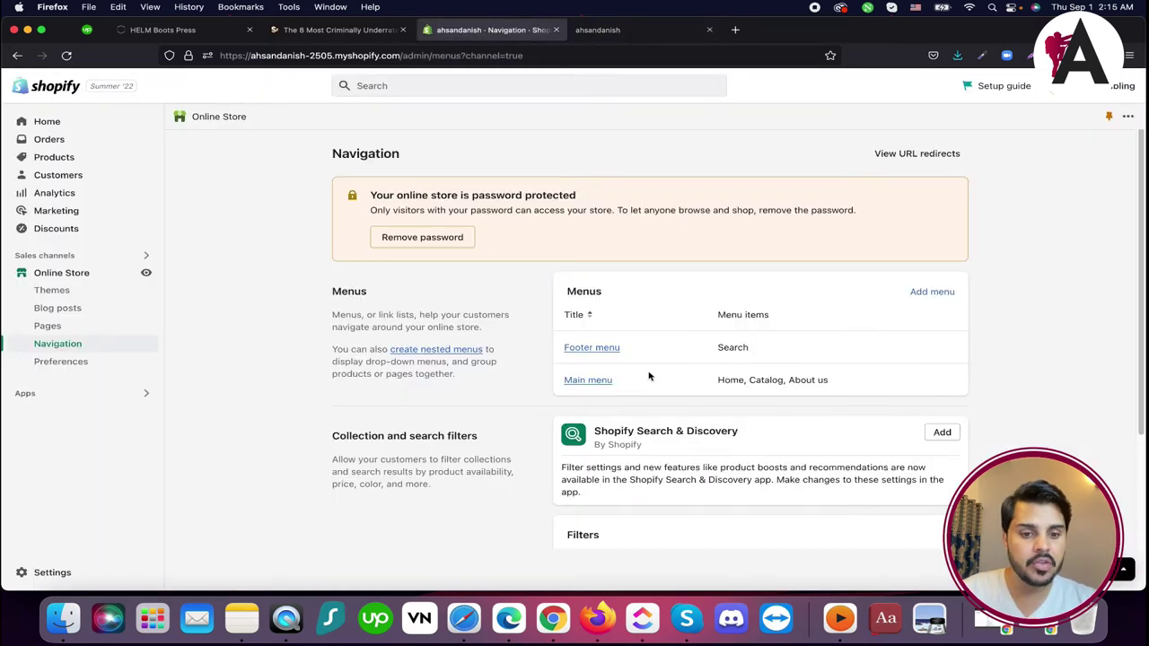
{"action": "left_click", "coordinate": [590, 387]}
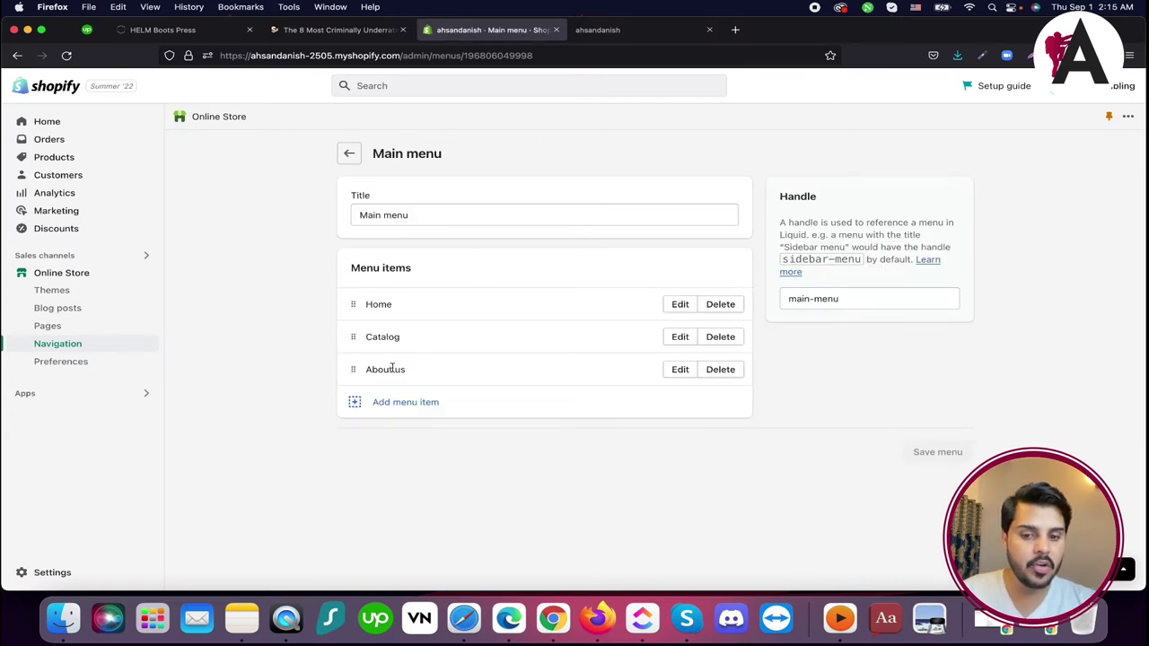
{"action": "left_click", "coordinate": [583, 29]}
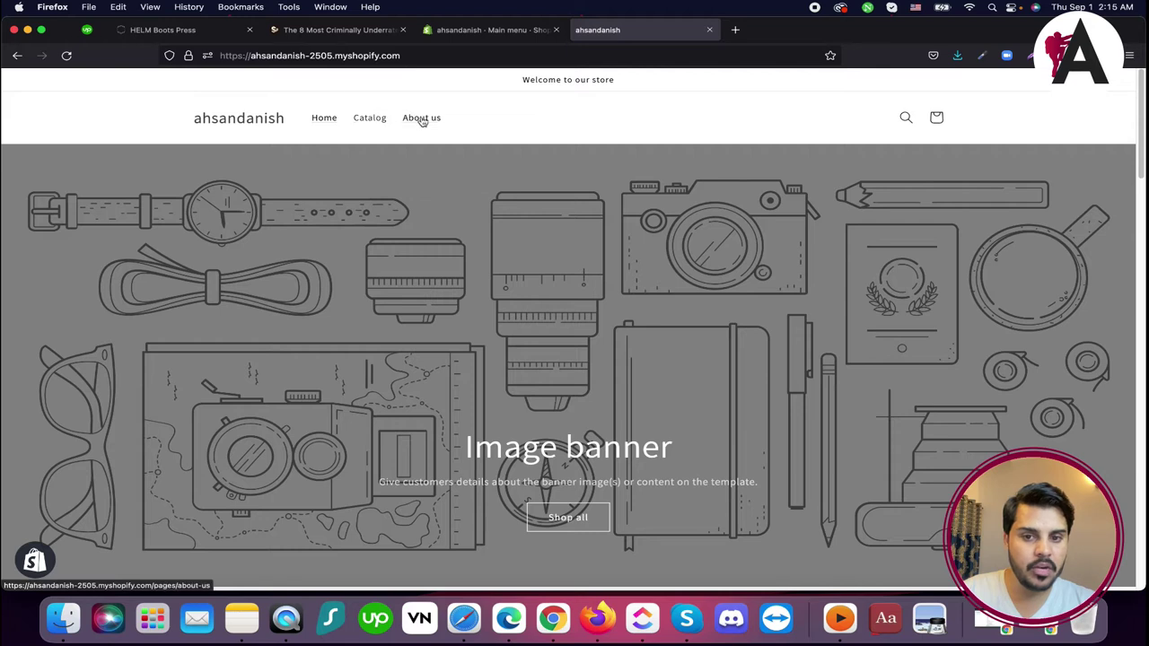
{"action": "left_click", "coordinate": [496, 36]}
- Add a "Contact" item linked to the Contact Us page to the Main menu and save the menu
{"action": "left_click", "coordinate": [410, 407]}
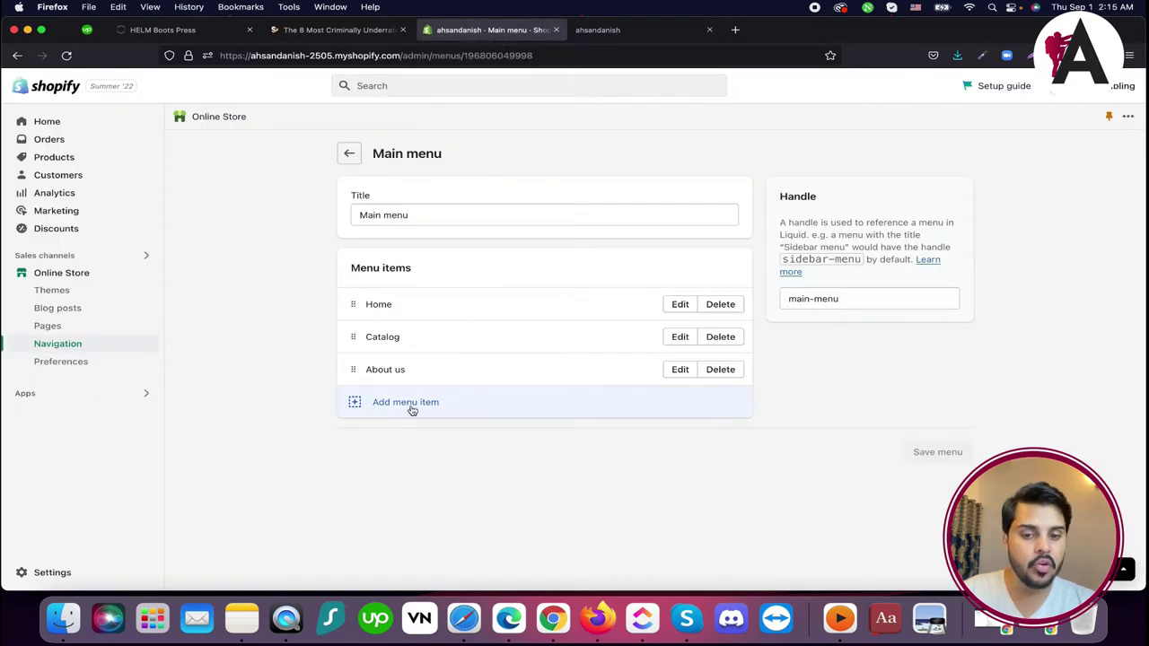
{"action": "type", "text": "Contact"}
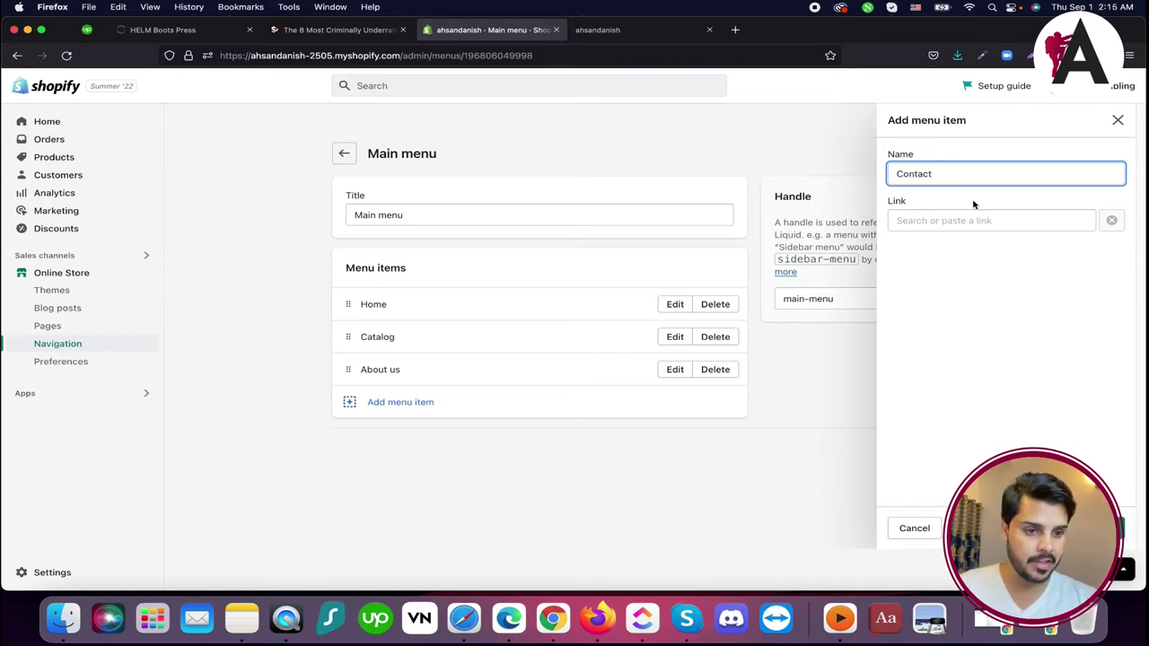
{"action": "left_click", "coordinate": [972, 219]}
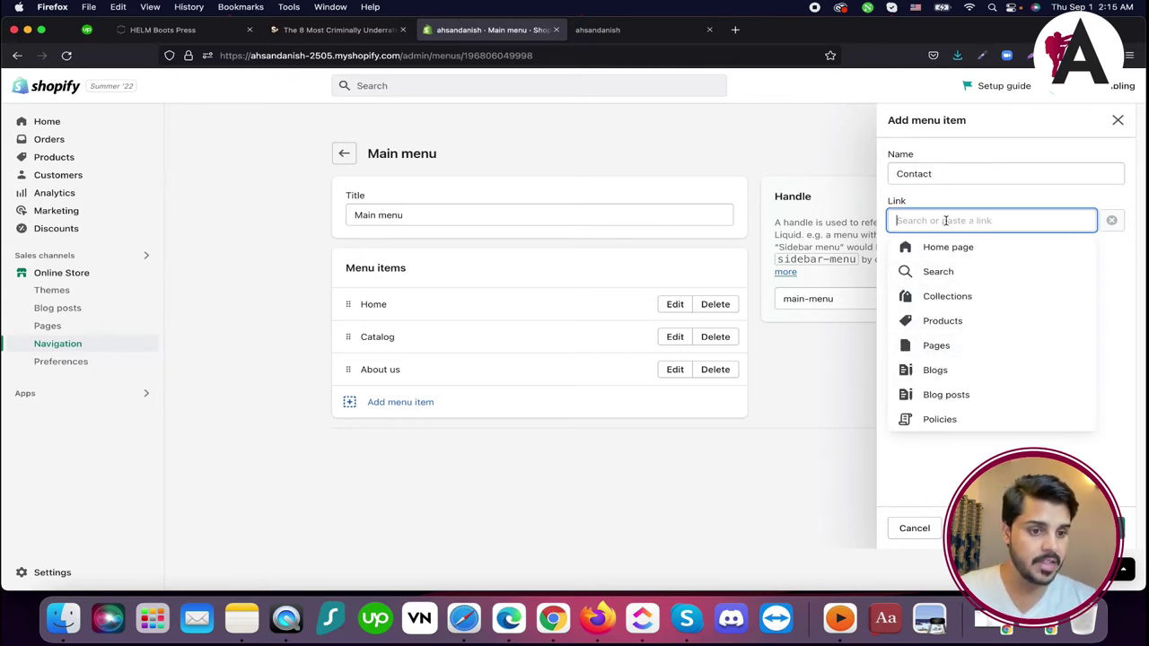
{"action": "left_click", "coordinate": [942, 343]}
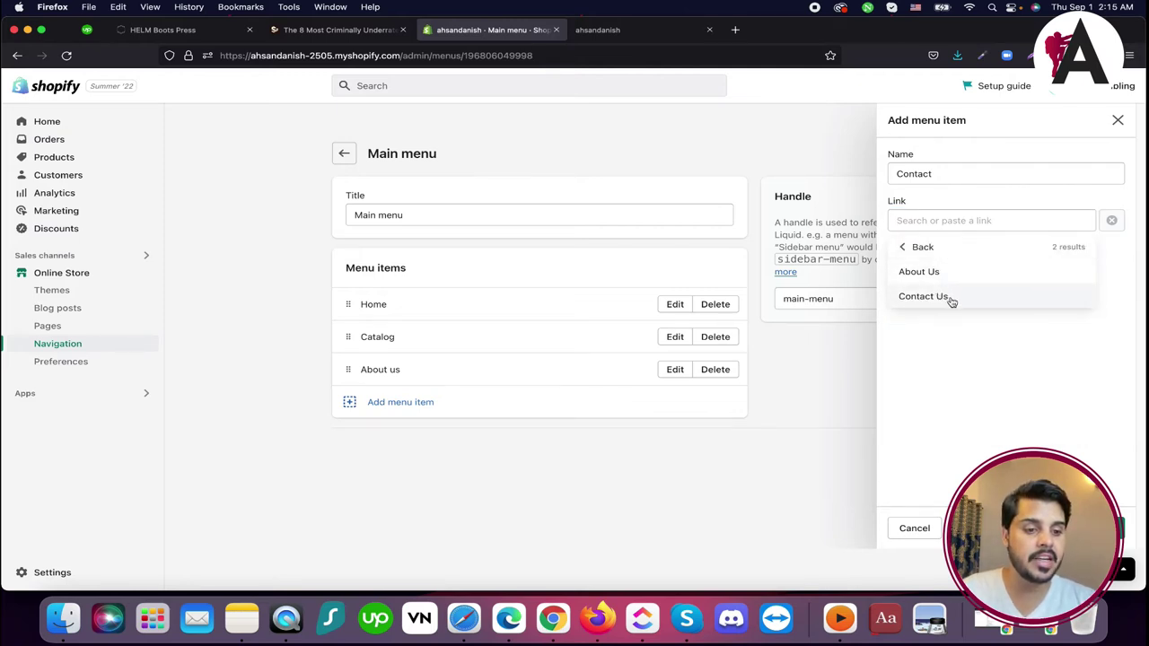
{"action": "left_click", "coordinate": [924, 296]}
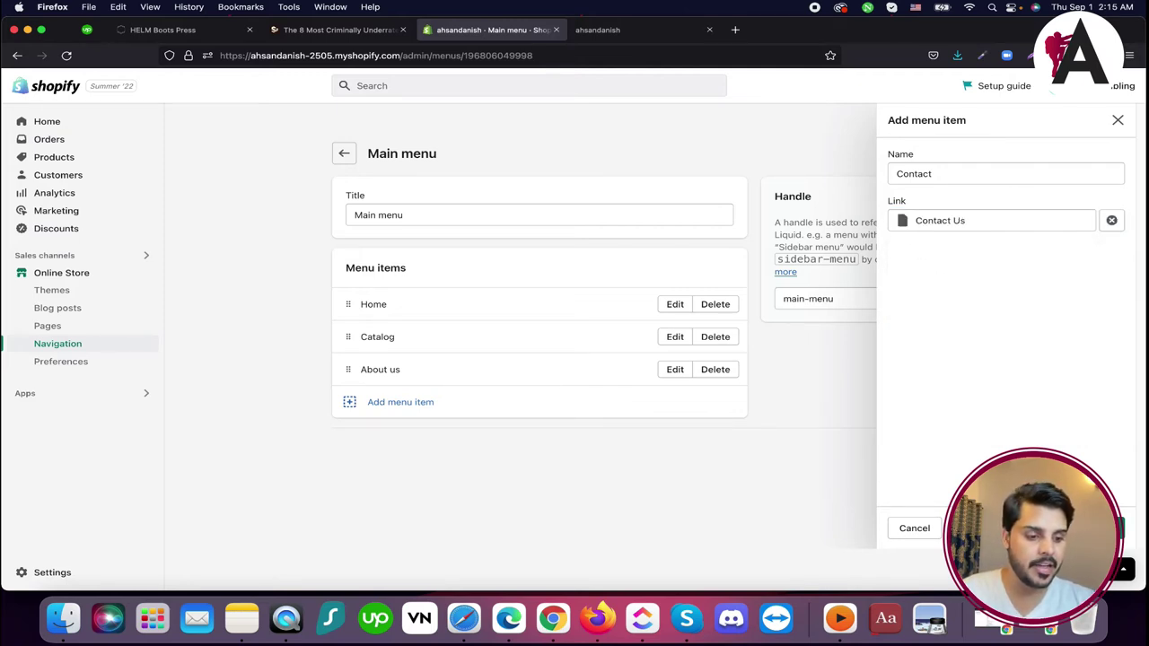
{"action": "left_click", "coordinate": [1094, 527]}
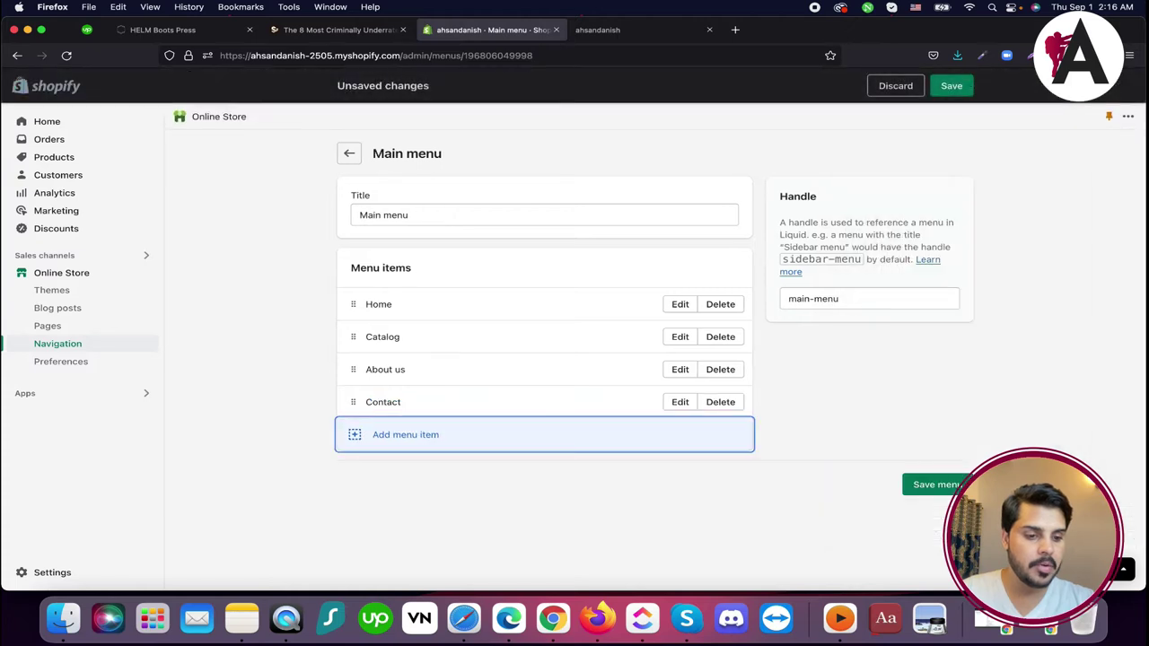
{"action": "left_click", "coordinate": [951, 86]}
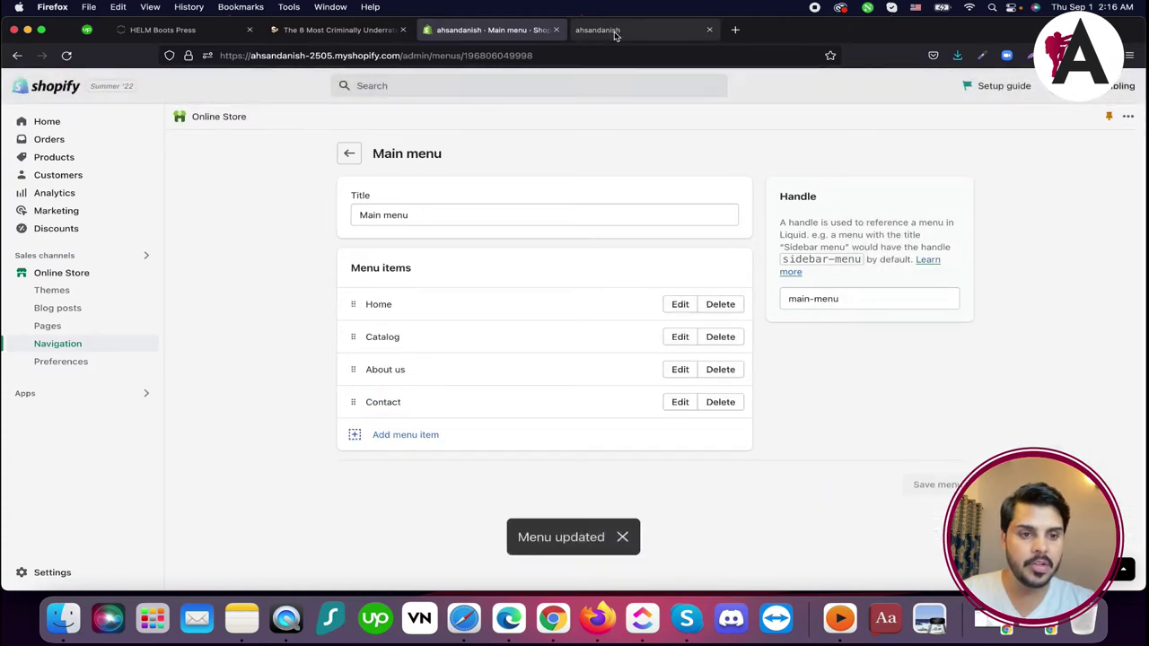
- Reload the storefront and check the Contact link in the header navigation
{"action": "left_click", "coordinate": [612, 31]}
{"action": "key", "text": "super+r"}
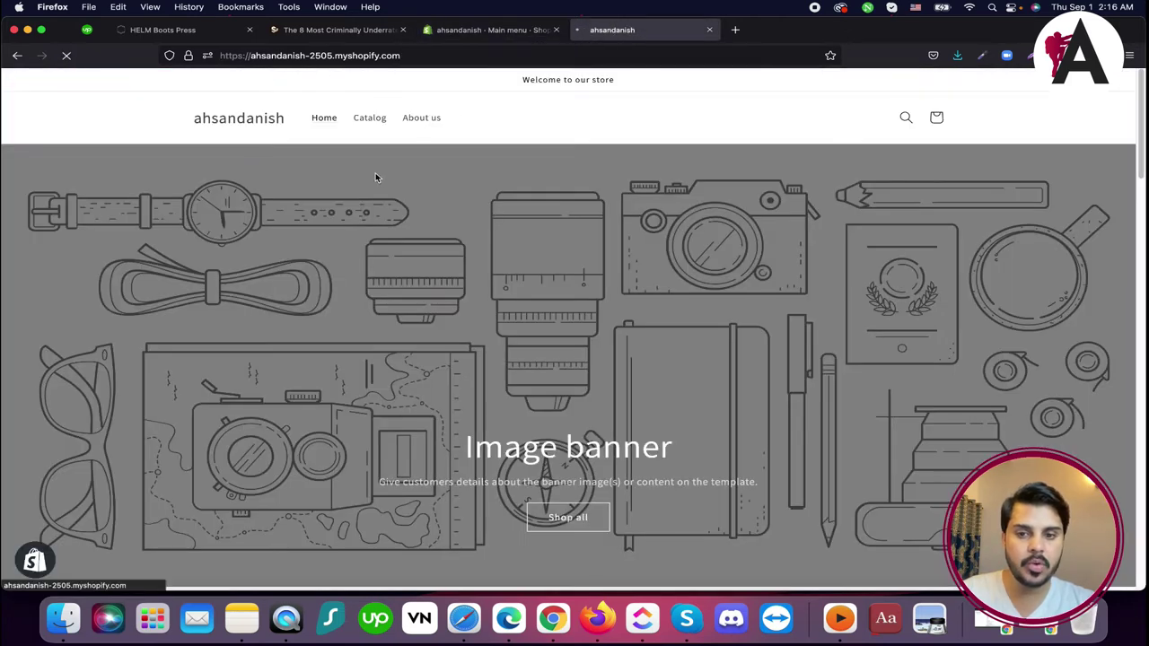
{"action": "left_click", "coordinate": [473, 118]}
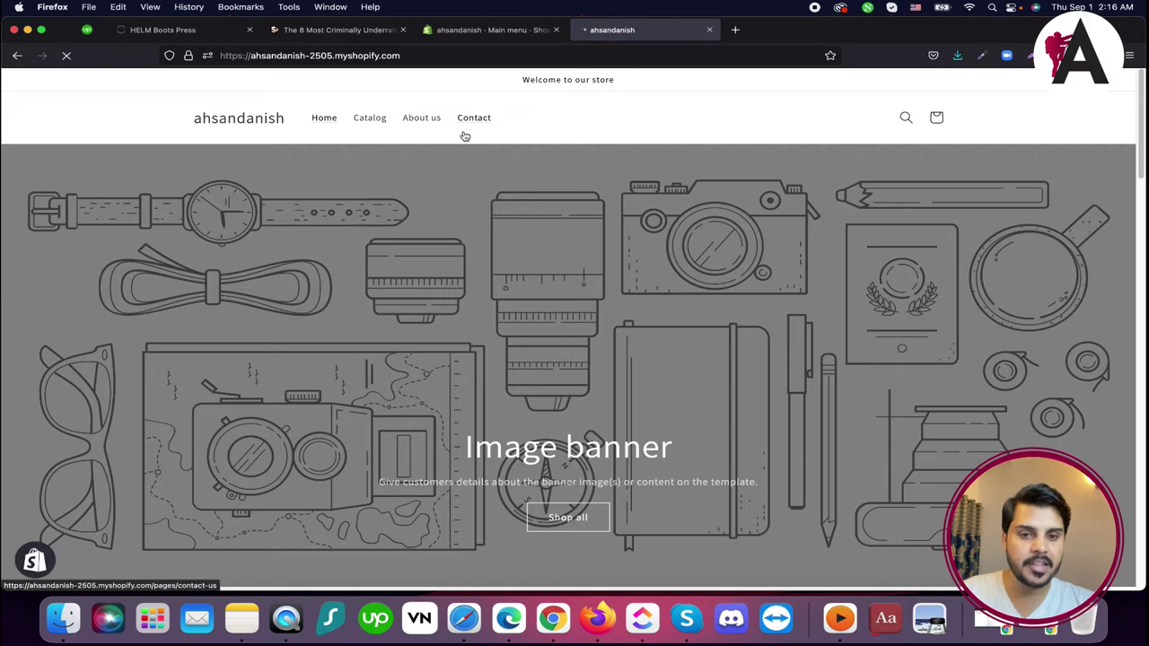
{"action": "left_click", "coordinate": [254, 120]}
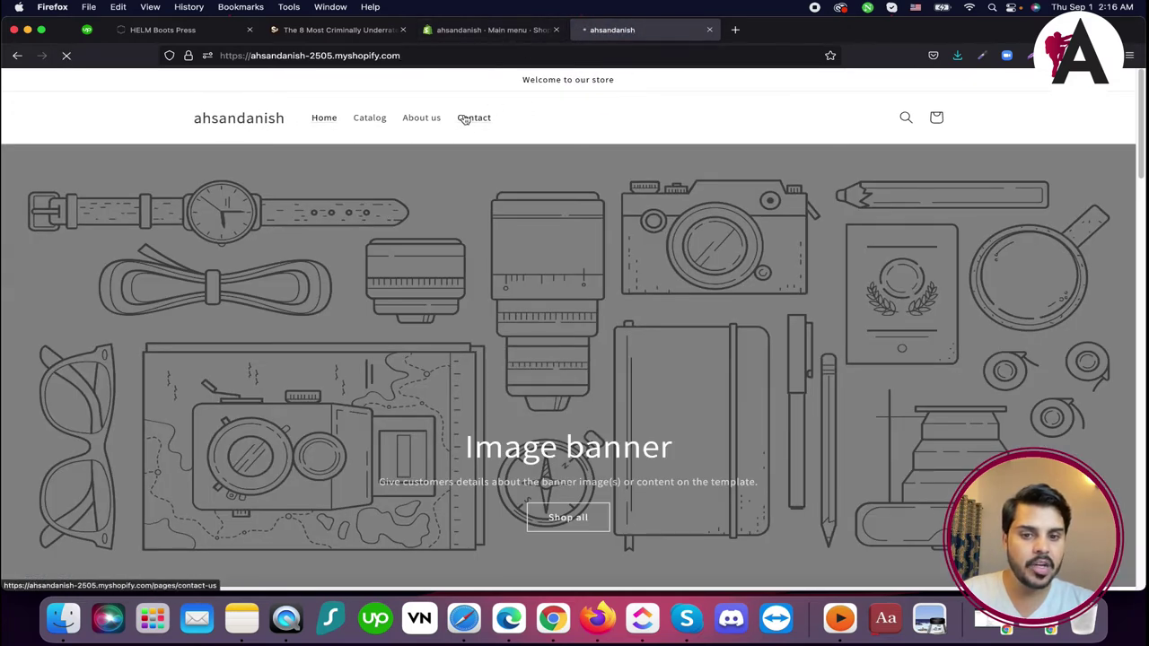
- Return to the admin's Navigation menu list and open the Footer menu for editing
{"action": "left_click", "coordinate": [494, 32]}
{"action": "left_click", "coordinate": [349, 146]}
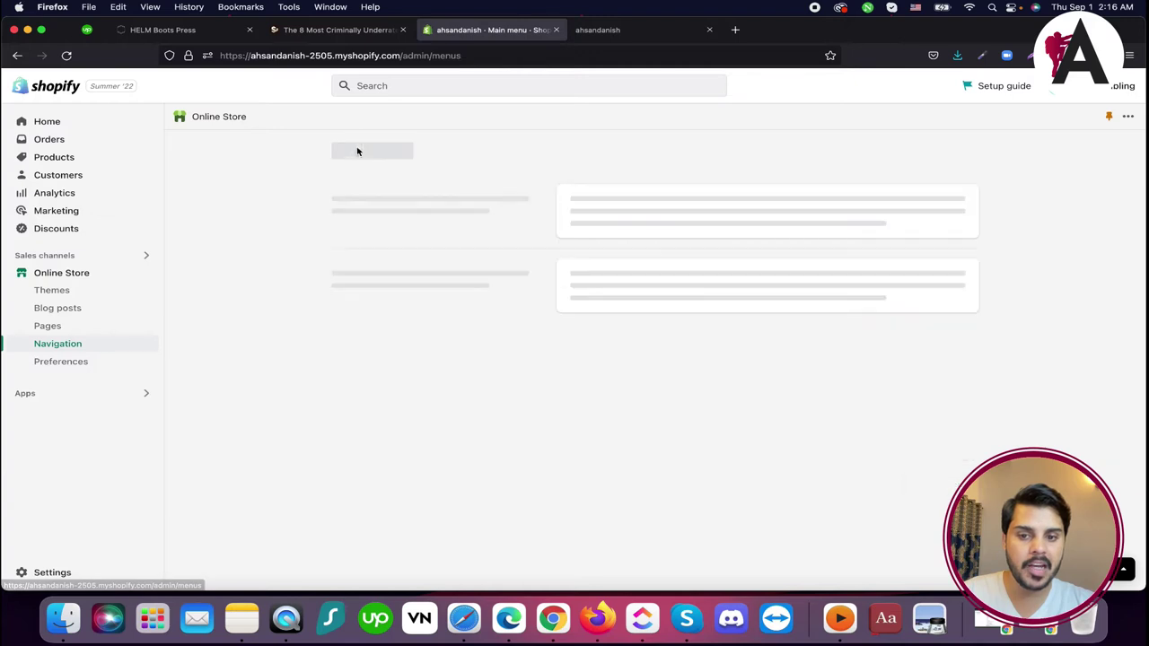
{"action": "scroll", "coordinate": [619, 417], "scroll_direction": "down", "scroll_amount": 2}
{"action": "scroll", "coordinate": [616, 429], "scroll_direction": "up", "scroll_amount": 2}
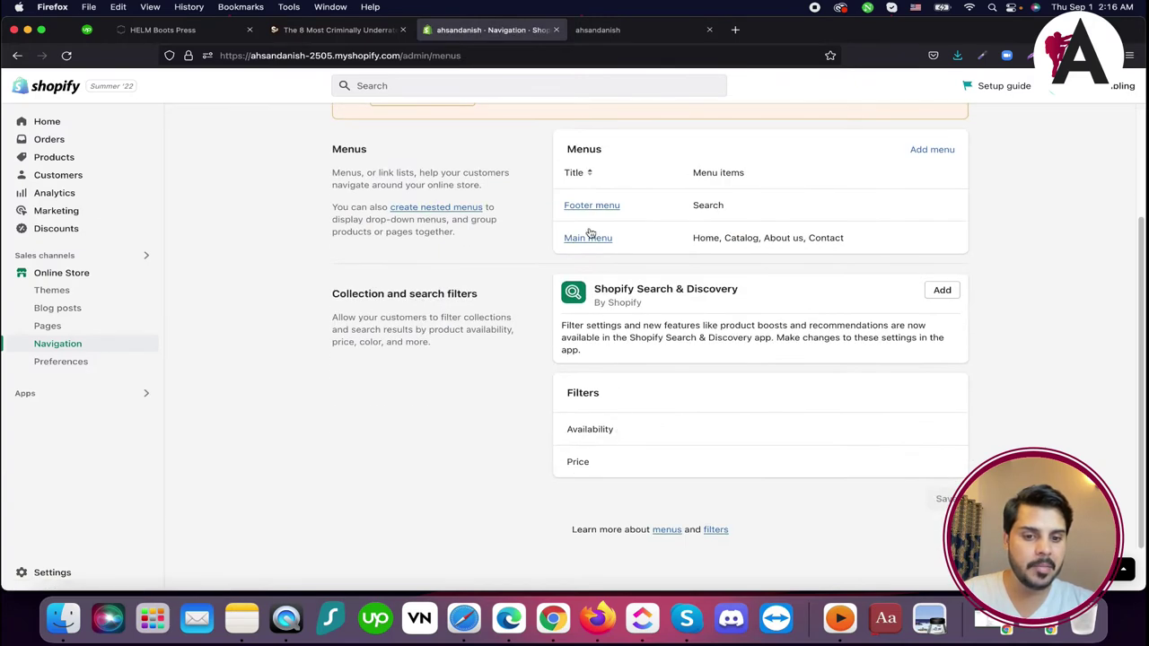
{"action": "left_click", "coordinate": [600, 205]}
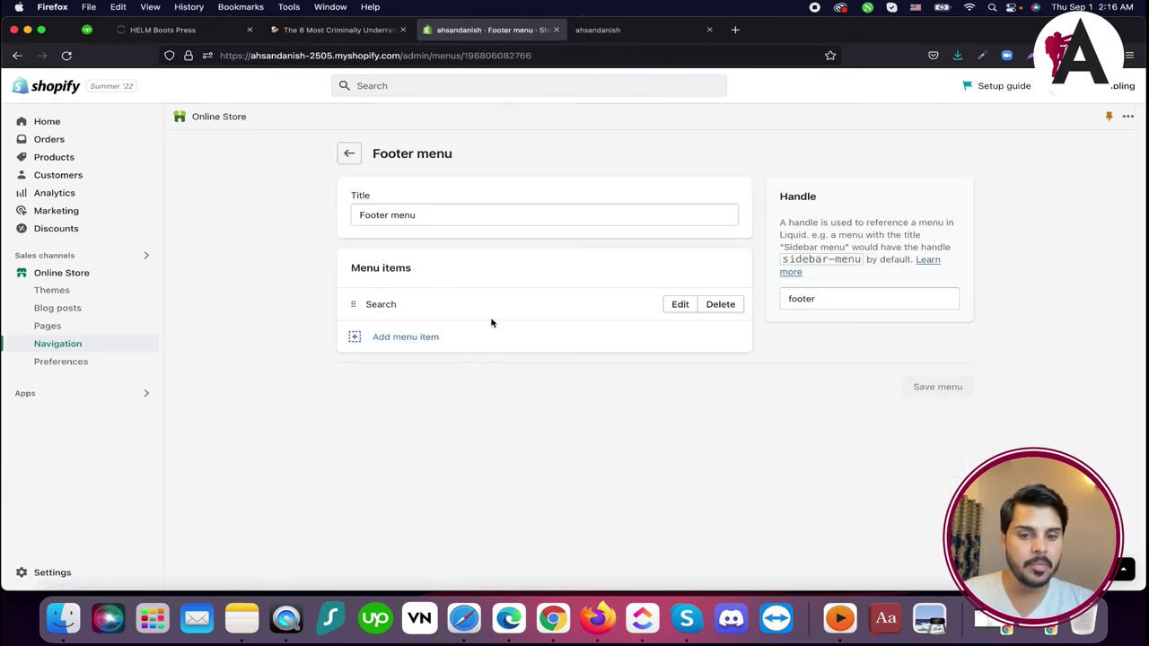
- Add an "About" item linked to the About Us page to the Footer menu
{"action": "left_click", "coordinate": [399, 338]}
{"action": "left_click", "coordinate": [930, 174]}
{"action": "type", "text": "A"}
{"action": "left_click", "coordinate": [969, 220]}
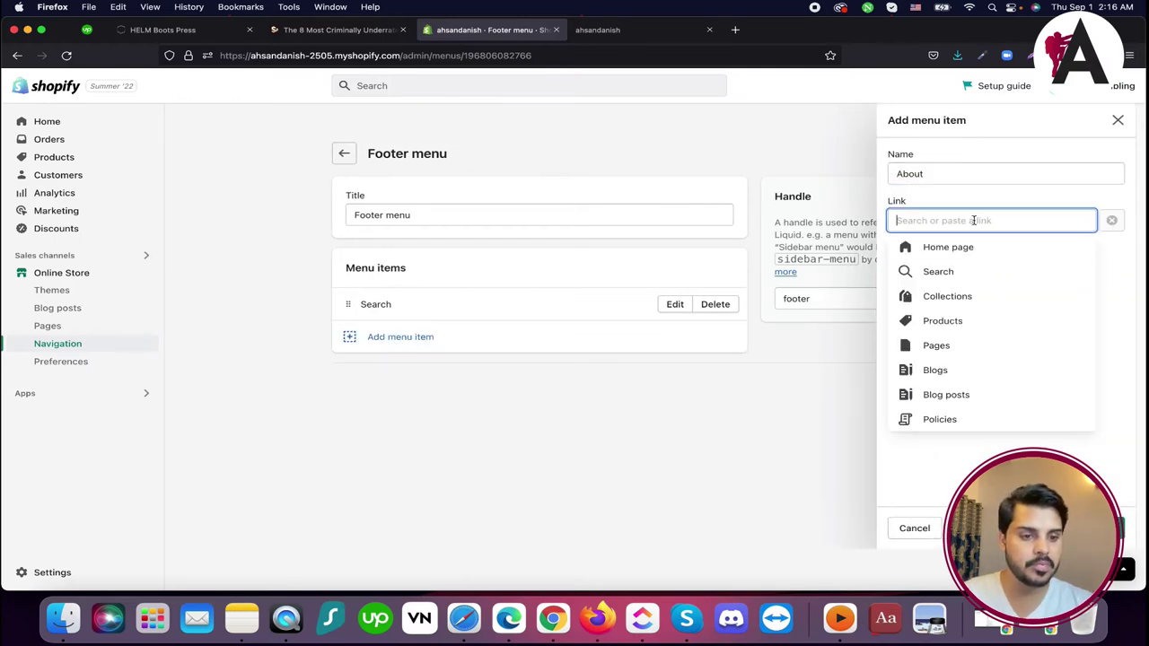
{"action": "left_click", "coordinate": [965, 347]}
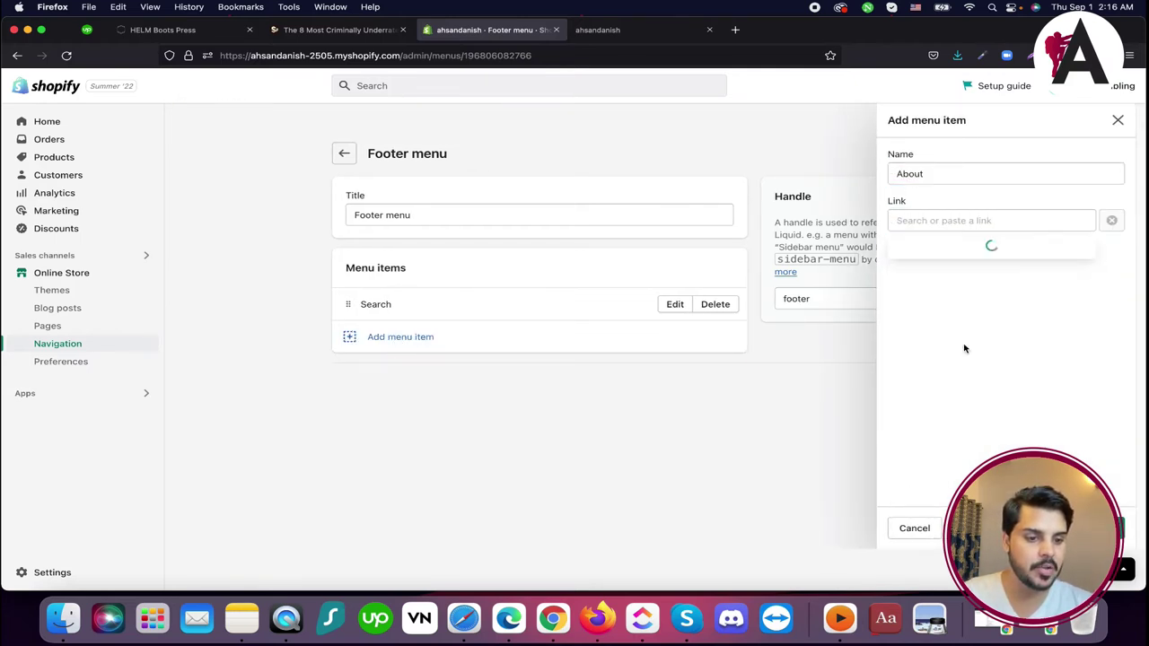
{"action": "left_click", "coordinate": [935, 280]}
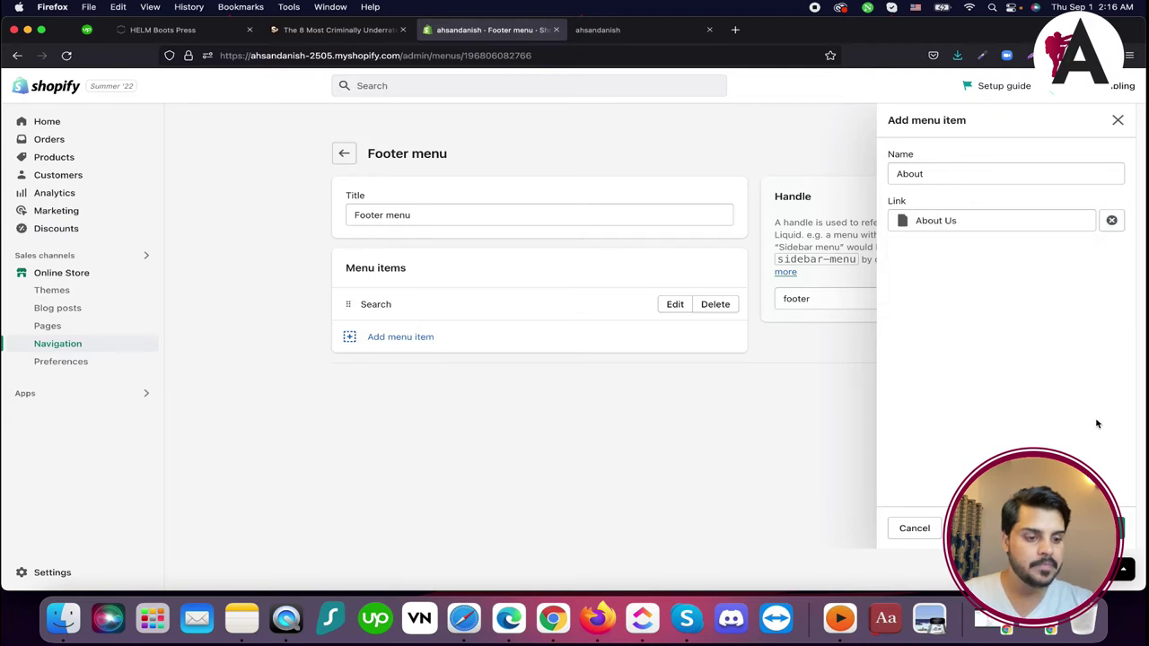
{"action": "left_click", "coordinate": [1090, 528]}
- Add a "Contact" item linked to the Contact Us page to the Footer menu
{"action": "left_click", "coordinate": [451, 364]}
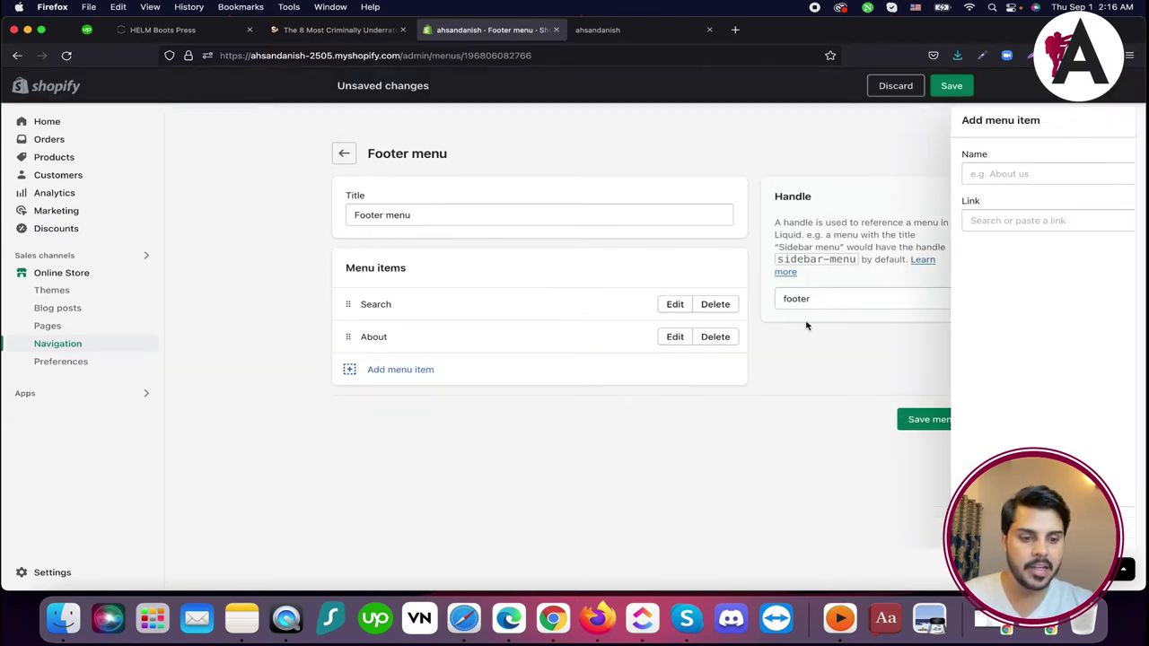
{"action": "type", "text": "Contac"}
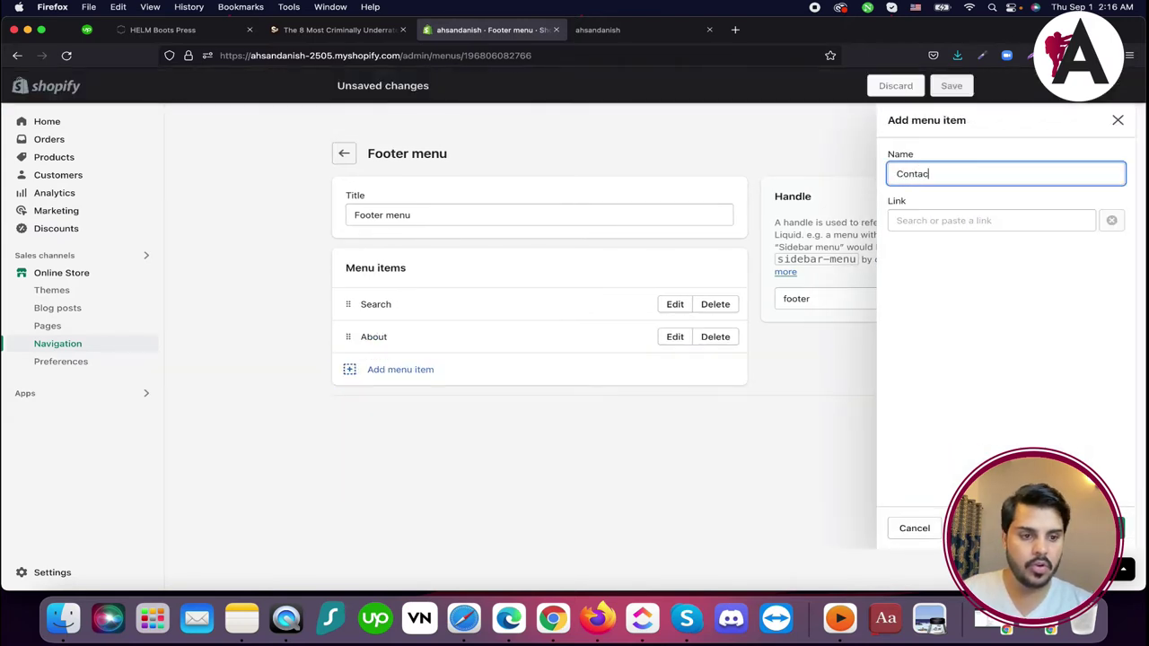
{"action": "left_click", "coordinate": [946, 220]}
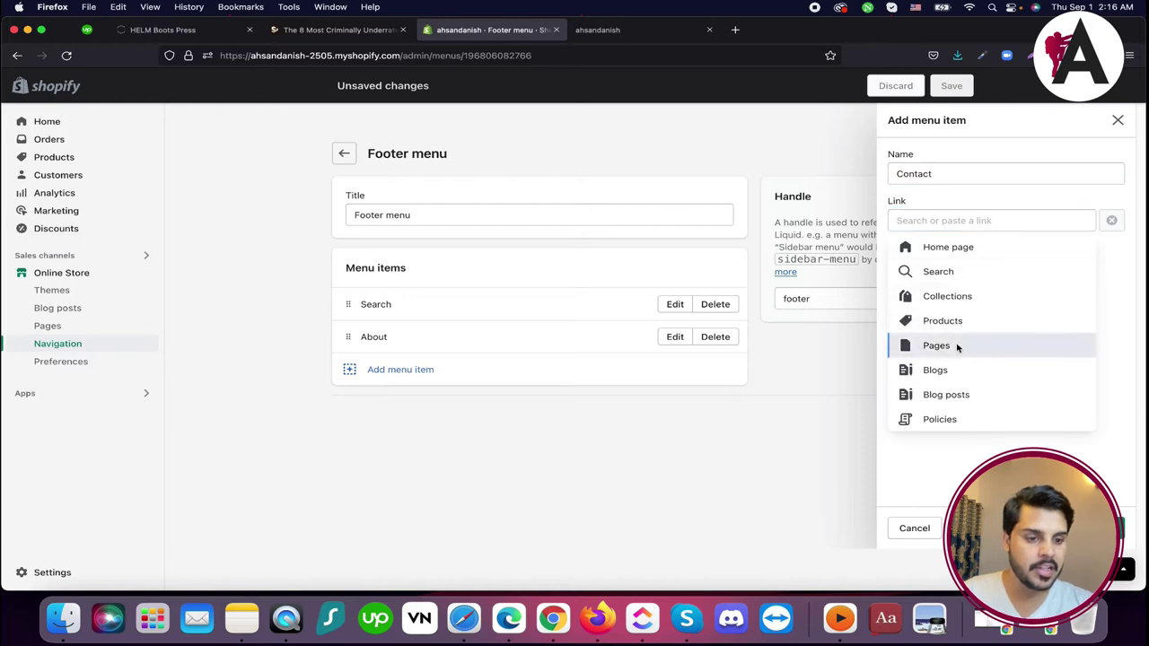
{"action": "left_click", "coordinate": [955, 344]}
{"action": "left_click", "coordinate": [938, 299]}
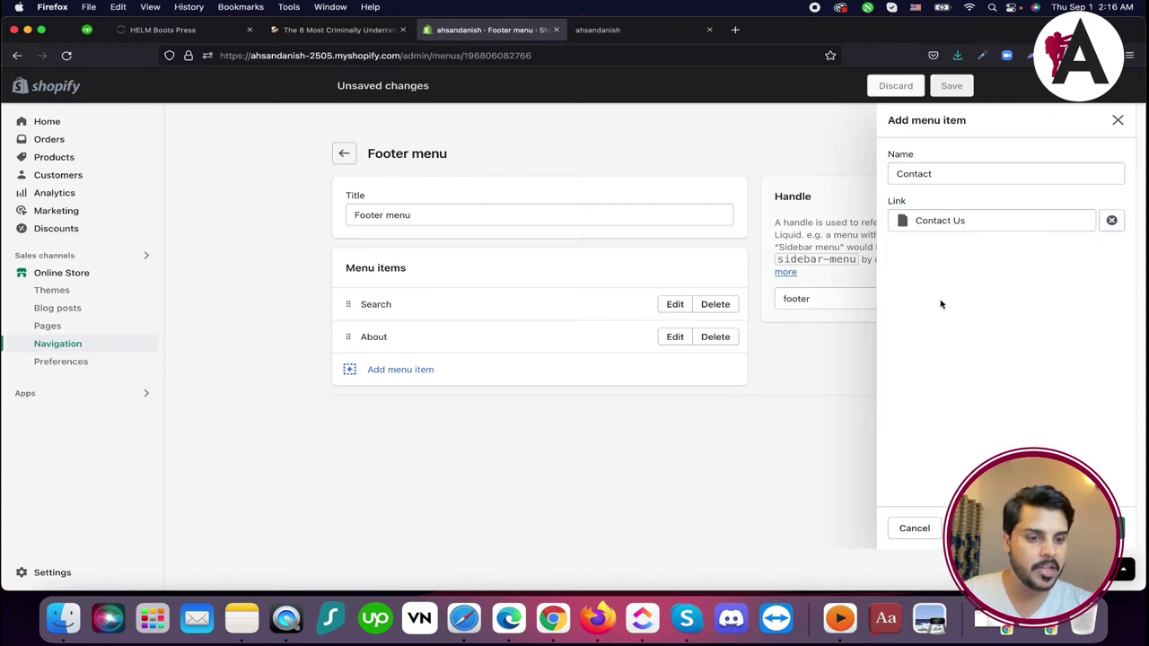
{"action": "left_click", "coordinate": [1099, 527]}
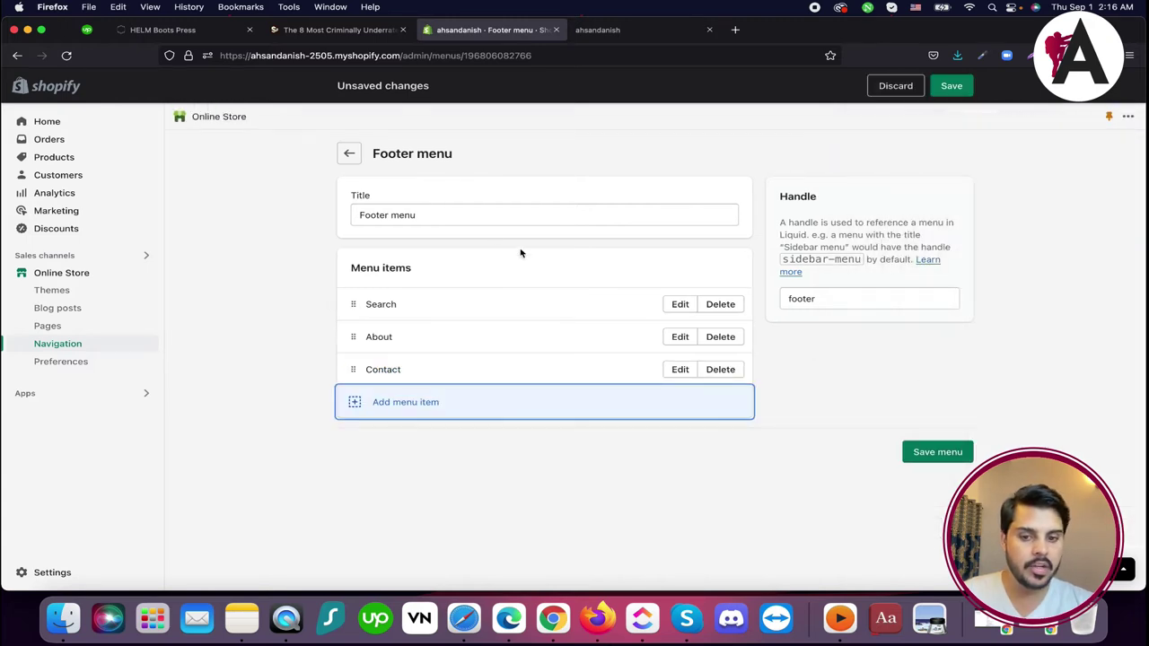
- Add a "Shoes" item linked to the Shoes collection to the Footer menu and save the menu
{"action": "left_click", "coordinate": [433, 396]}
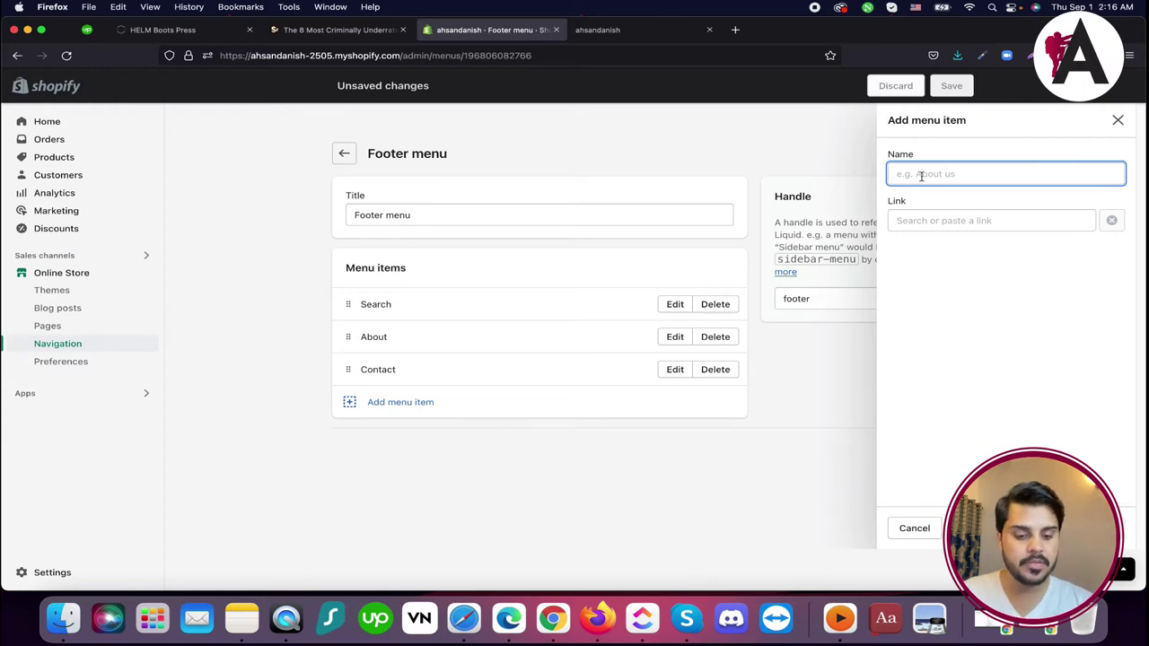
{"action": "type", "text": "Shoes"}
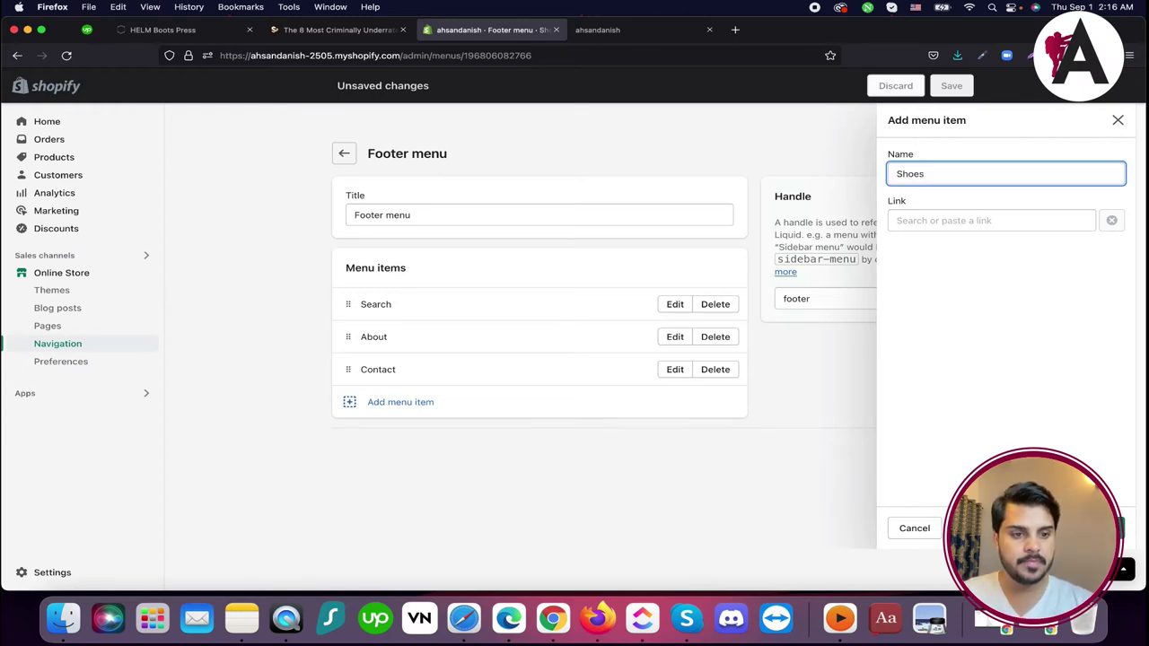
{"action": "left_click", "coordinate": [984, 222]}
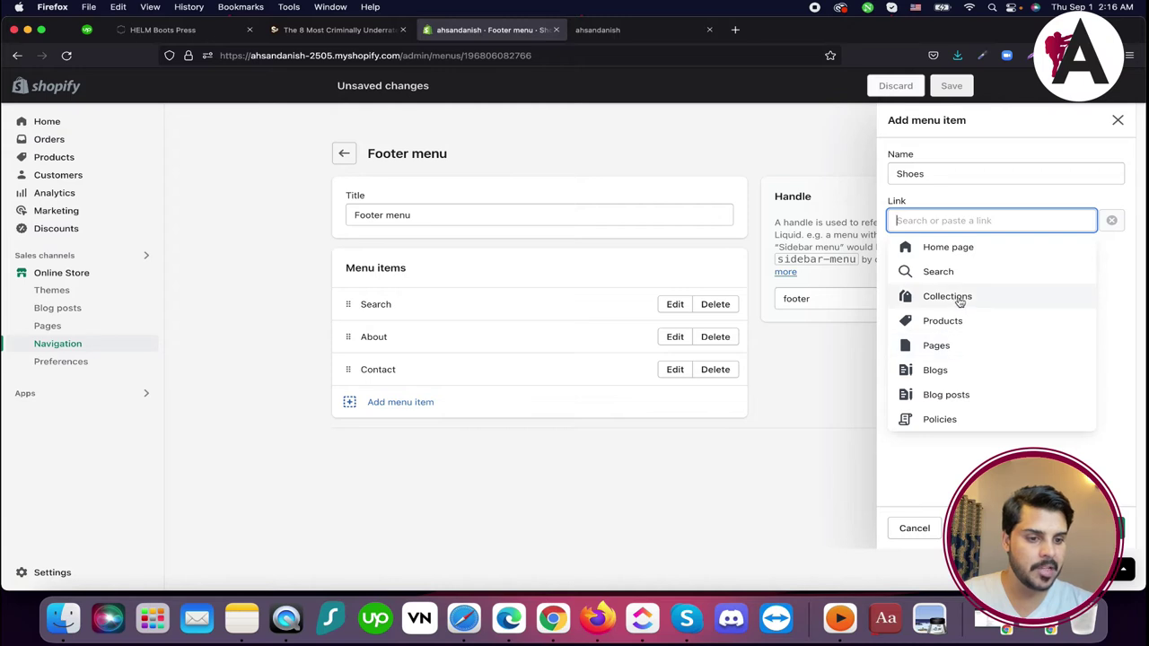
{"action": "left_click", "coordinate": [959, 303]}
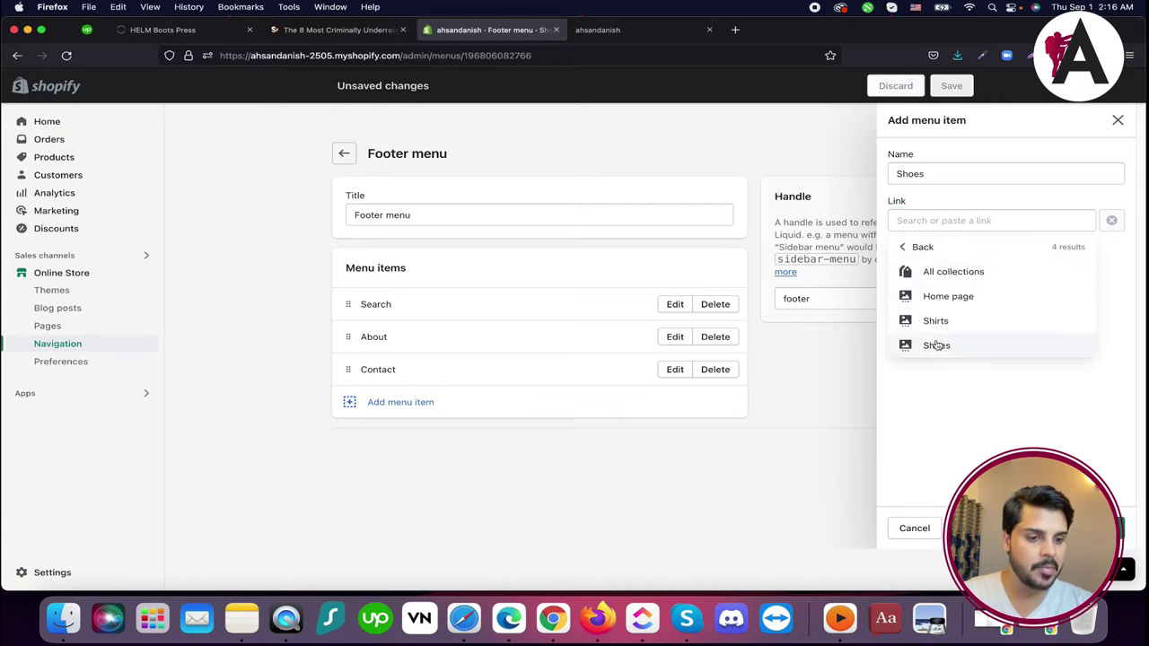
{"action": "left_click", "coordinate": [937, 346]}
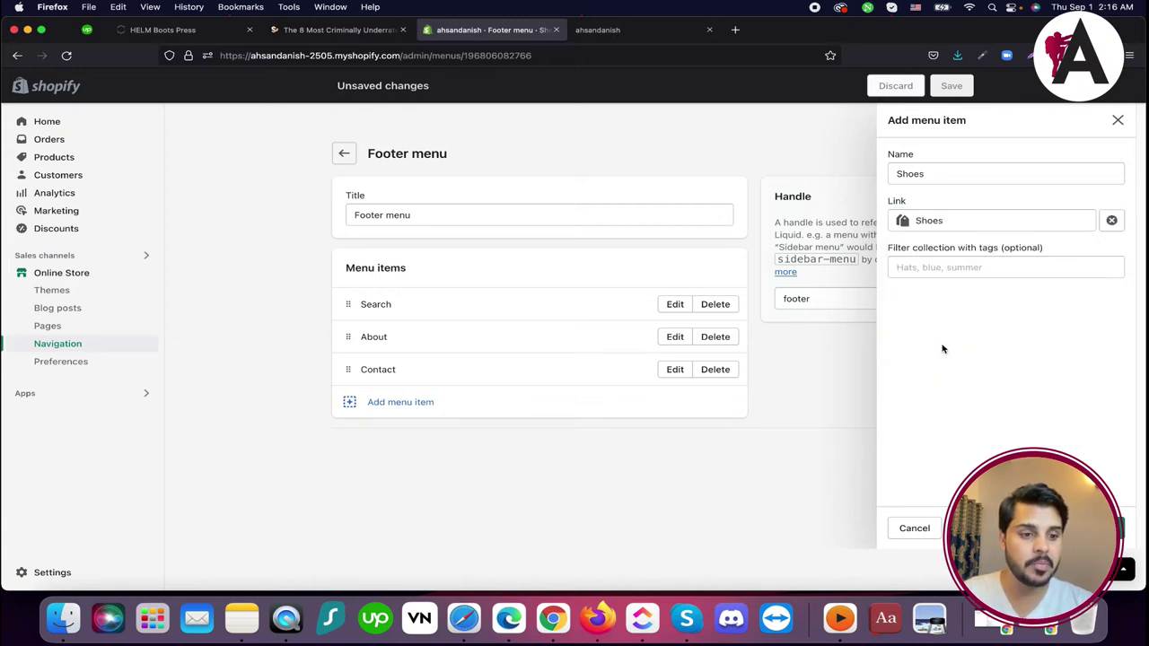
{"action": "left_click", "coordinate": [1113, 529]}
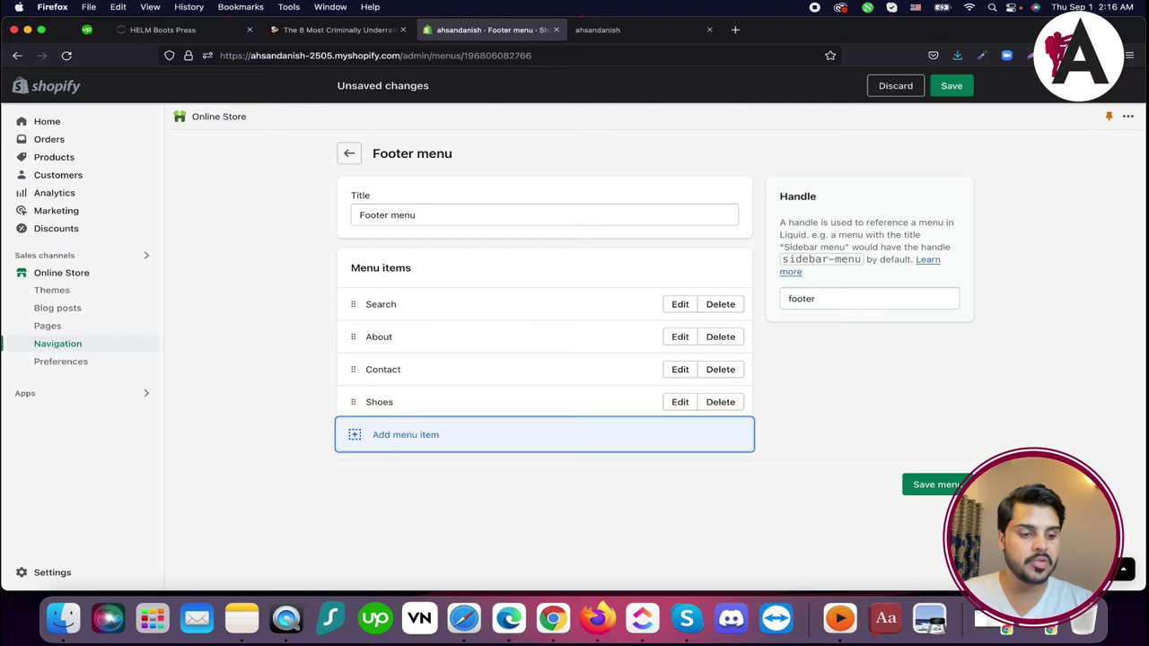
{"action": "left_click", "coordinate": [933, 485]}
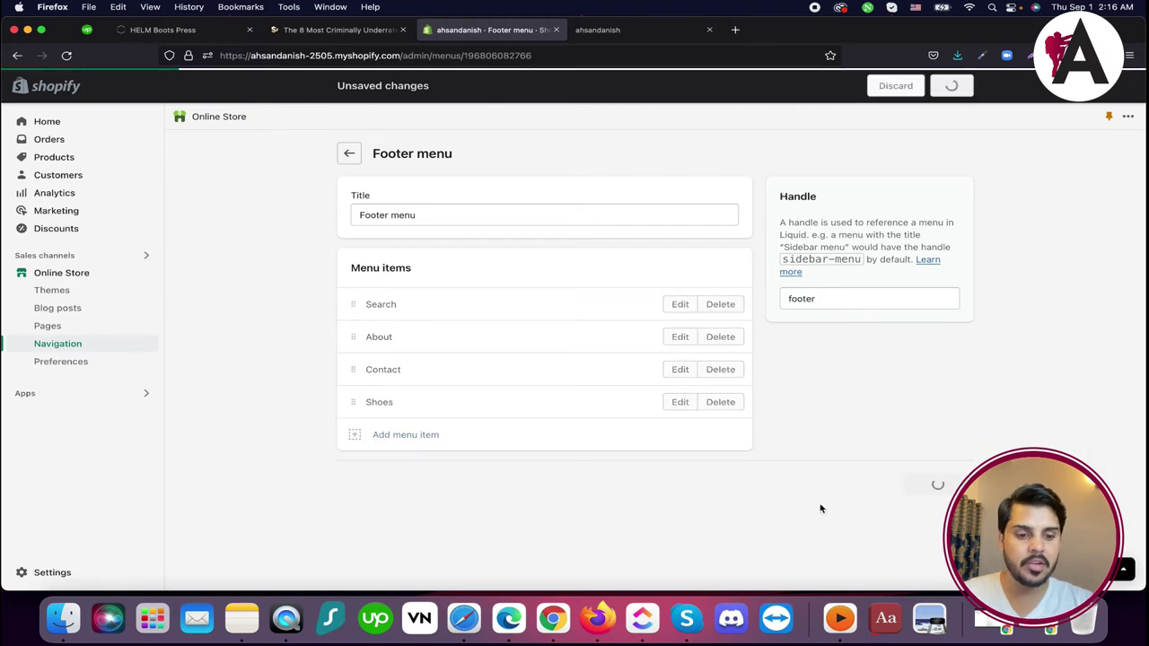
- Reload the storefront and open the Shoes collection from the footer's Info links to check it
{"action": "left_click", "coordinate": [618, 29]}
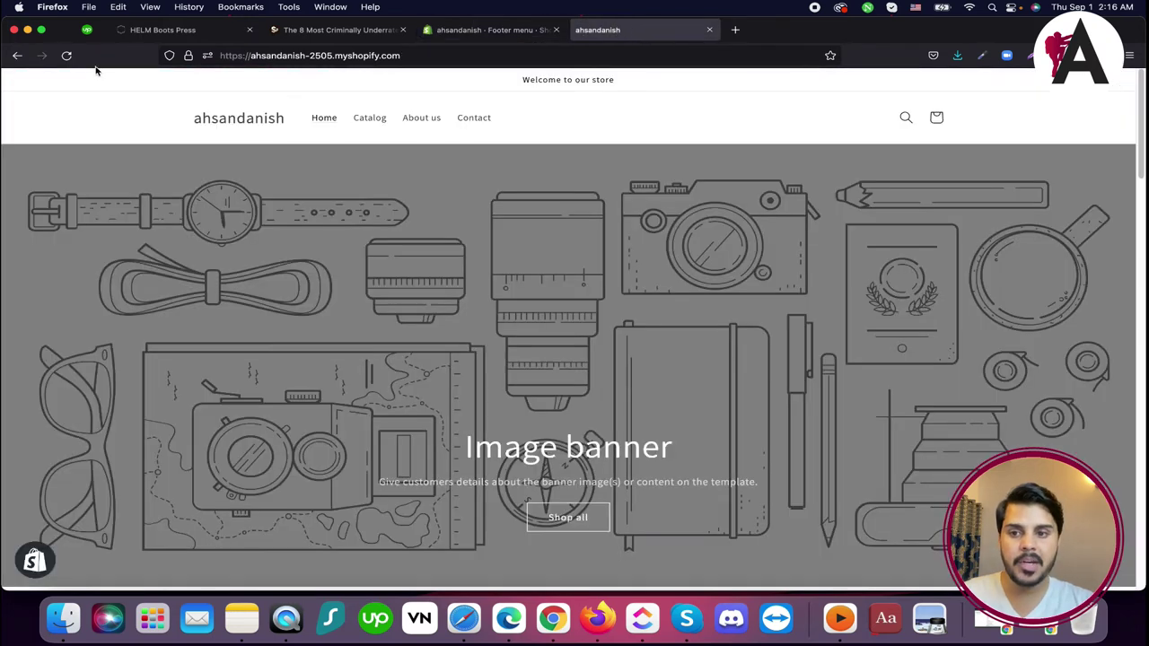
{"action": "left_click", "coordinate": [66, 55]}
{"action": "left_click_drag", "start_coordinate": [1138, 130], "coordinate": [1128, 559]}
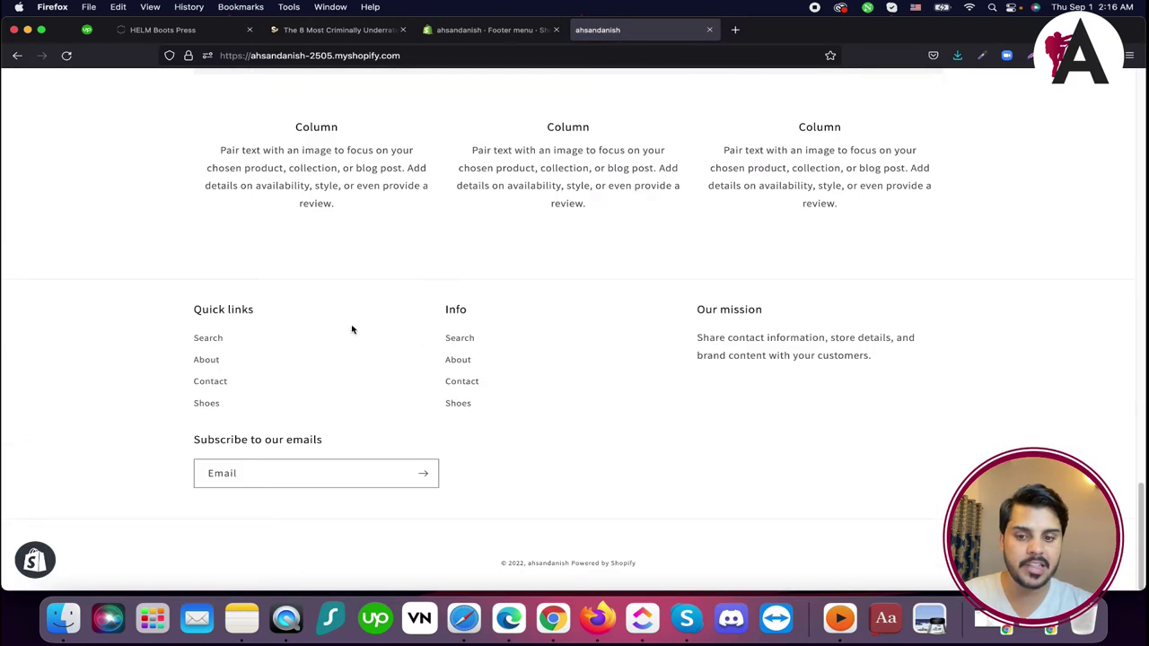
{"action": "left_click", "coordinate": [457, 404]}
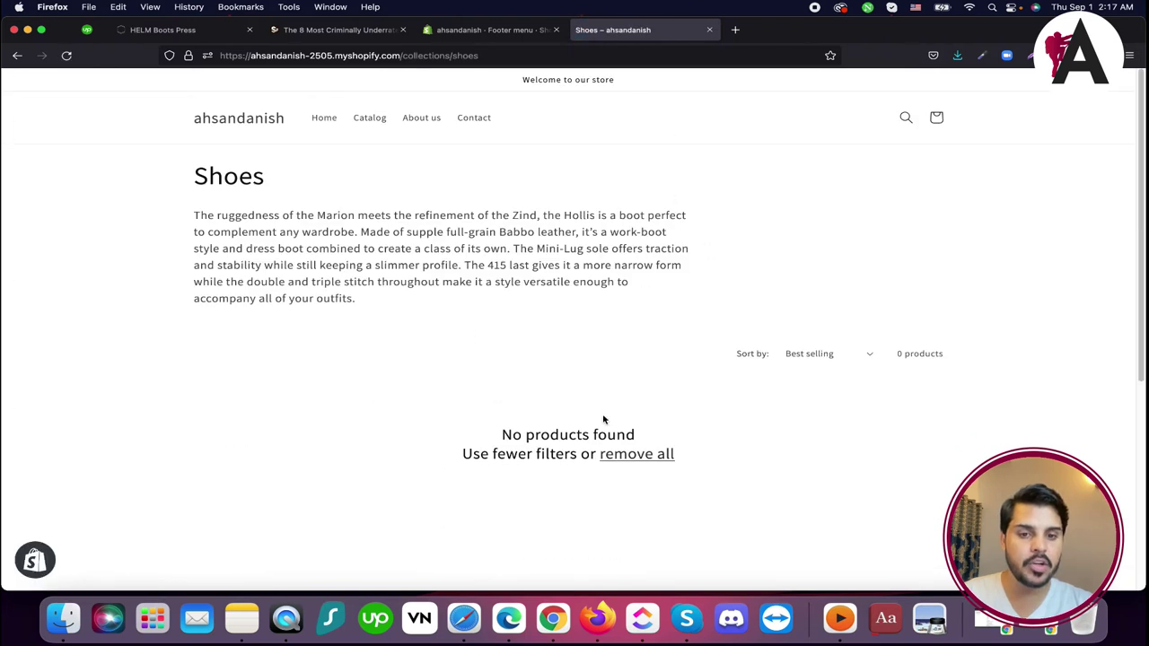
- Return to the admin and check which collections can be assigned to The Hollis Olive product
{"action": "left_click", "coordinate": [471, 33]}
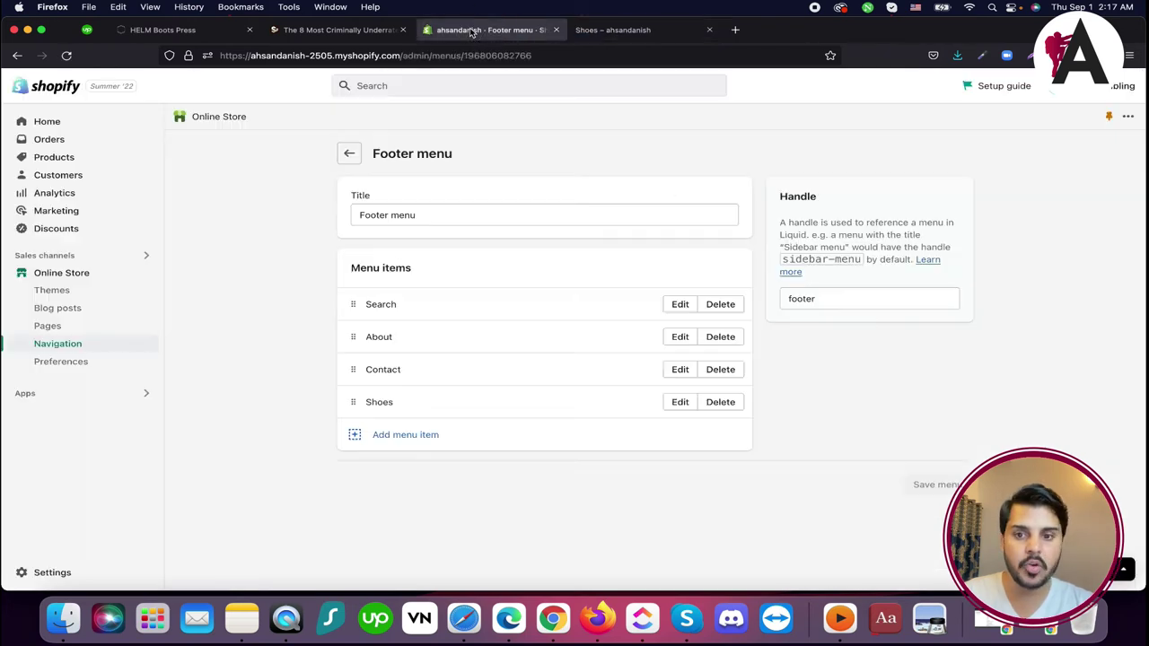
{"action": "left_click", "coordinate": [57, 157]}
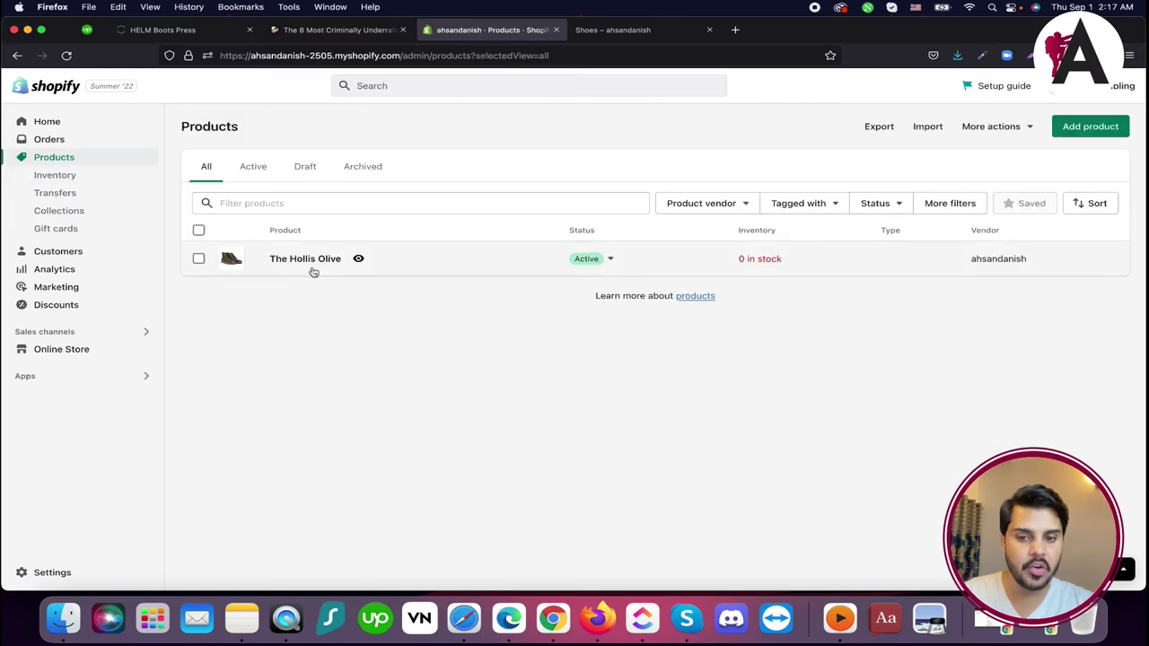
{"action": "left_click", "coordinate": [309, 260]}
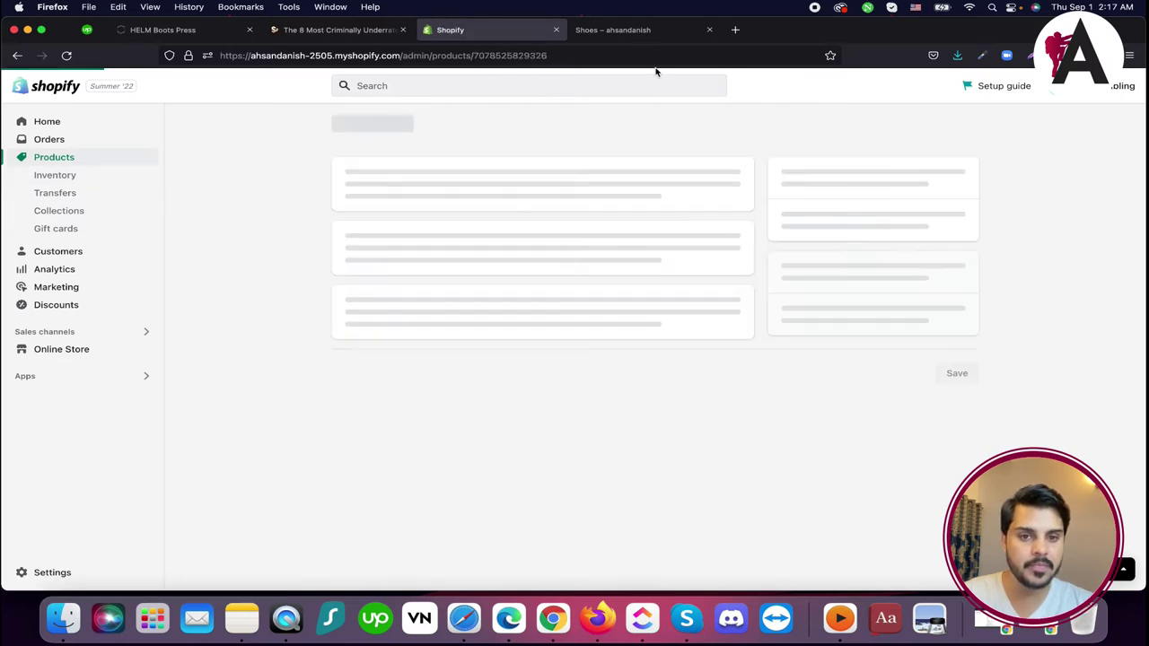
{"action": "scroll", "coordinate": [854, 388], "scroll_direction": "down", "scroll_amount": 3}
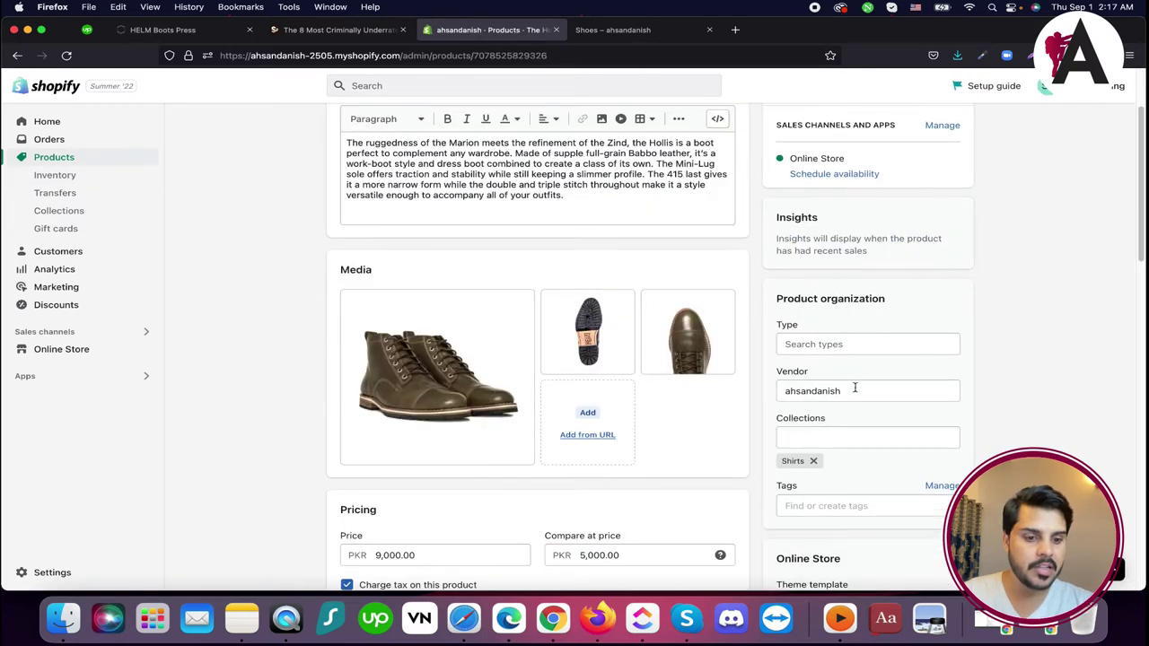
{"action": "scroll", "coordinate": [853, 430], "scroll_direction": "down", "scroll_amount": 1}
{"action": "left_click", "coordinate": [853, 380]}
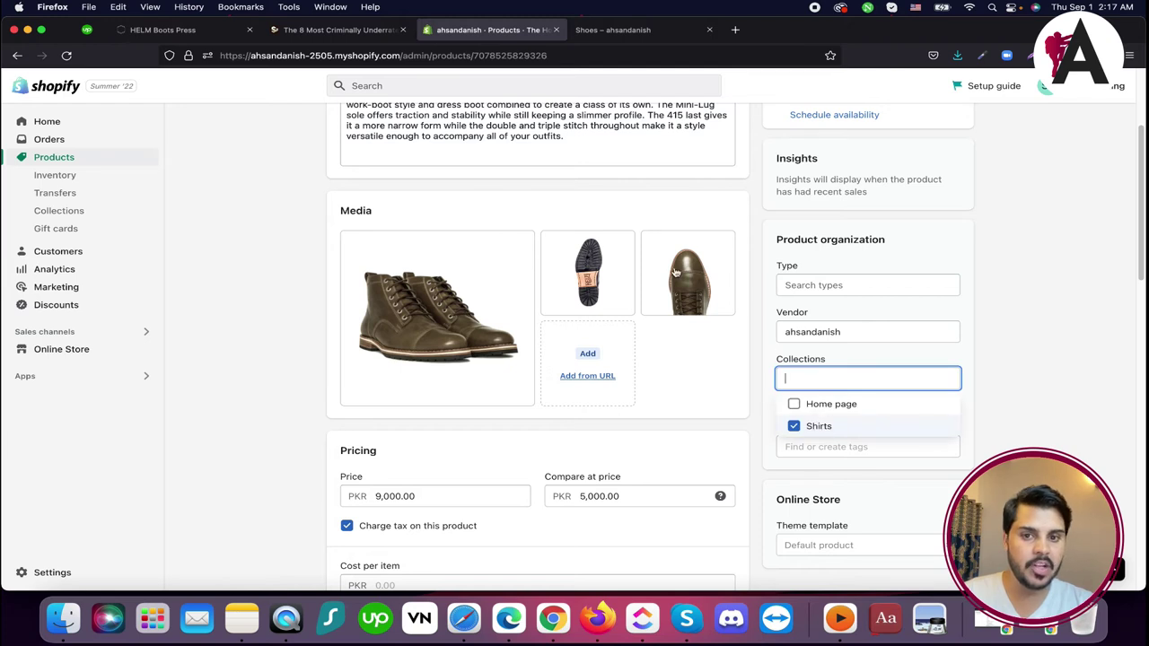
{"action": "left_click", "coordinate": [334, 30]}
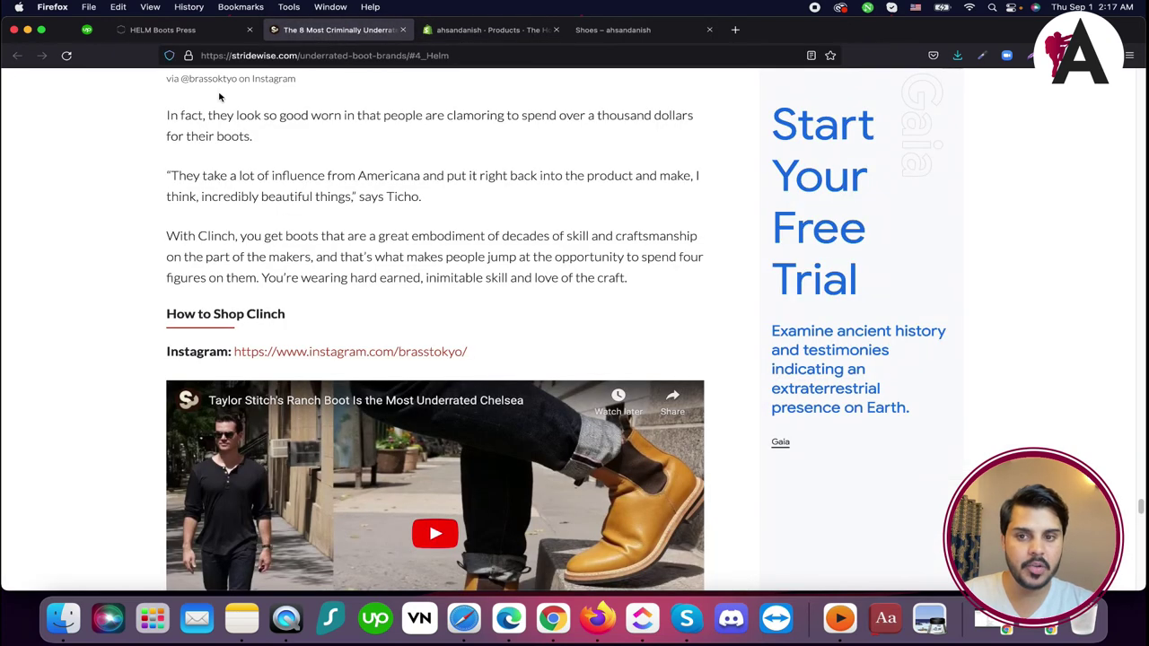
{"action": "left_click", "coordinate": [476, 29]}
{"action": "left_click", "coordinate": [67, 55]}
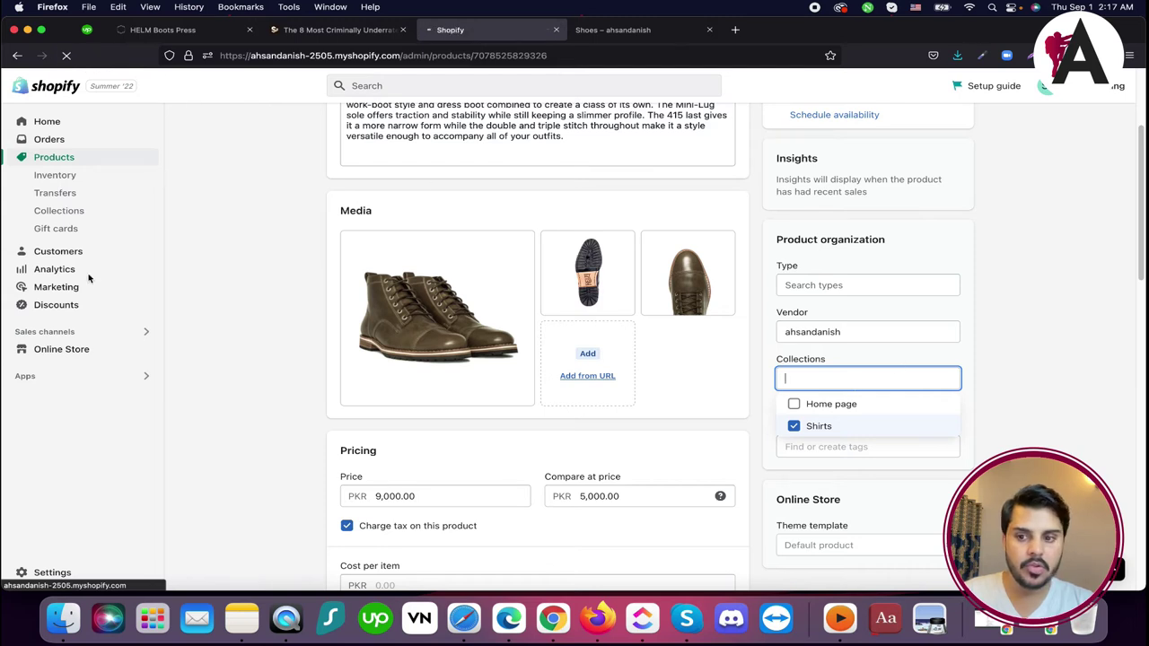
- Create a manual collection titled "shoes 2" and save it
{"action": "left_click", "coordinate": [77, 212]}
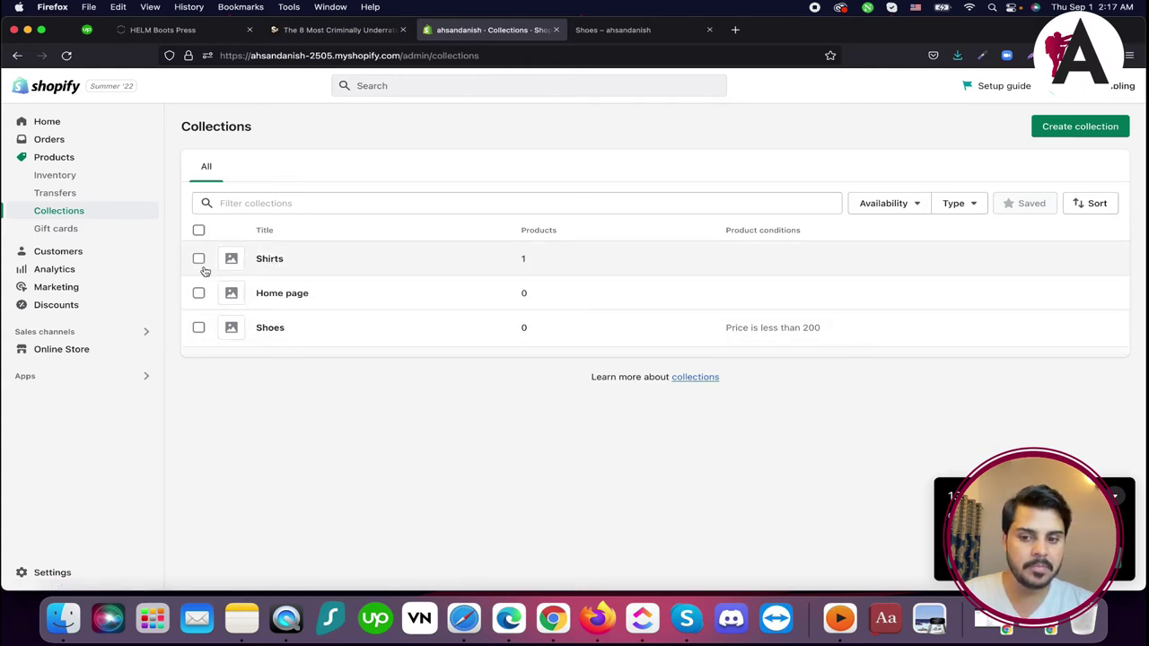
{"action": "left_click", "coordinate": [1051, 125]}
{"action": "left_click", "coordinate": [519, 190]}
{"action": "type", "text": "s"}
{"action": "key", "text": "BackSpace"}
{"action": "type", "text": "shoes 2"}
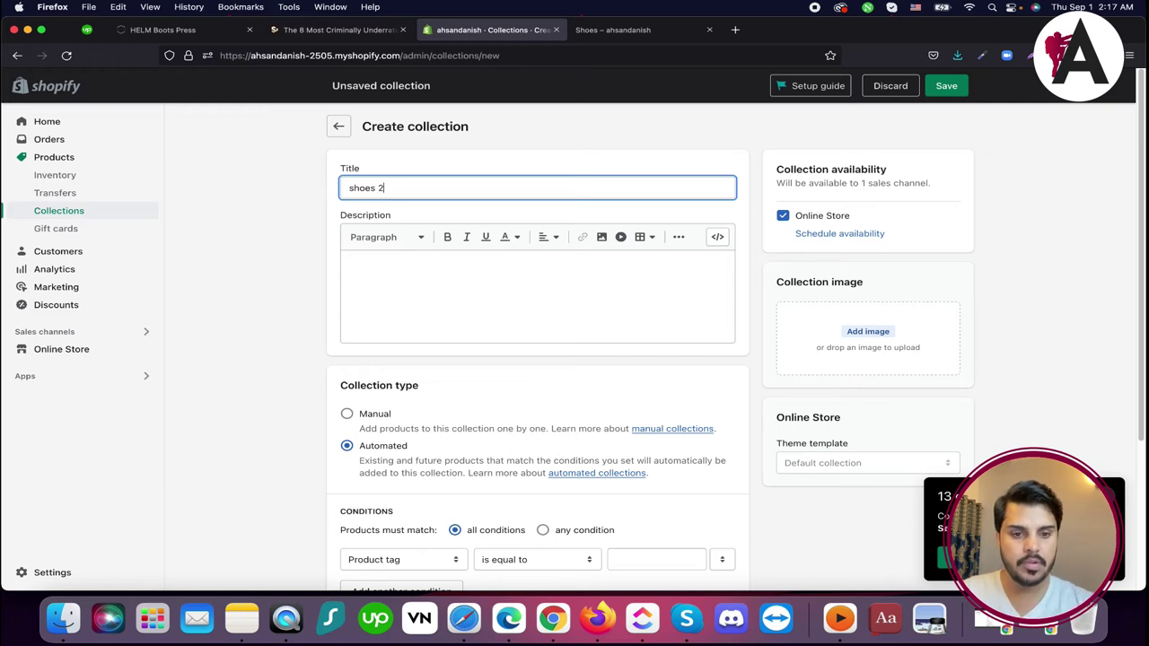
{"action": "scroll", "coordinate": [552, 410], "scroll_direction": "down", "scroll_amount": 3}
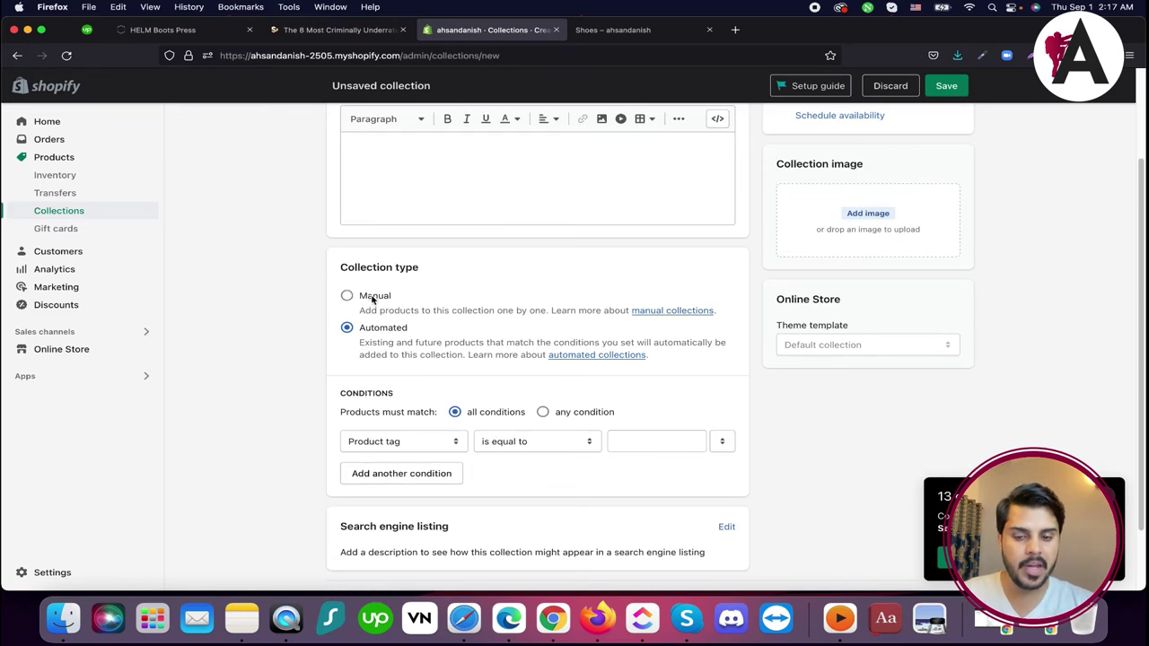
{"action": "left_click", "coordinate": [372, 298]}
{"action": "scroll", "coordinate": [536, 383], "scroll_direction": "up", "scroll_amount": 2}
{"action": "left_click", "coordinate": [946, 85]}
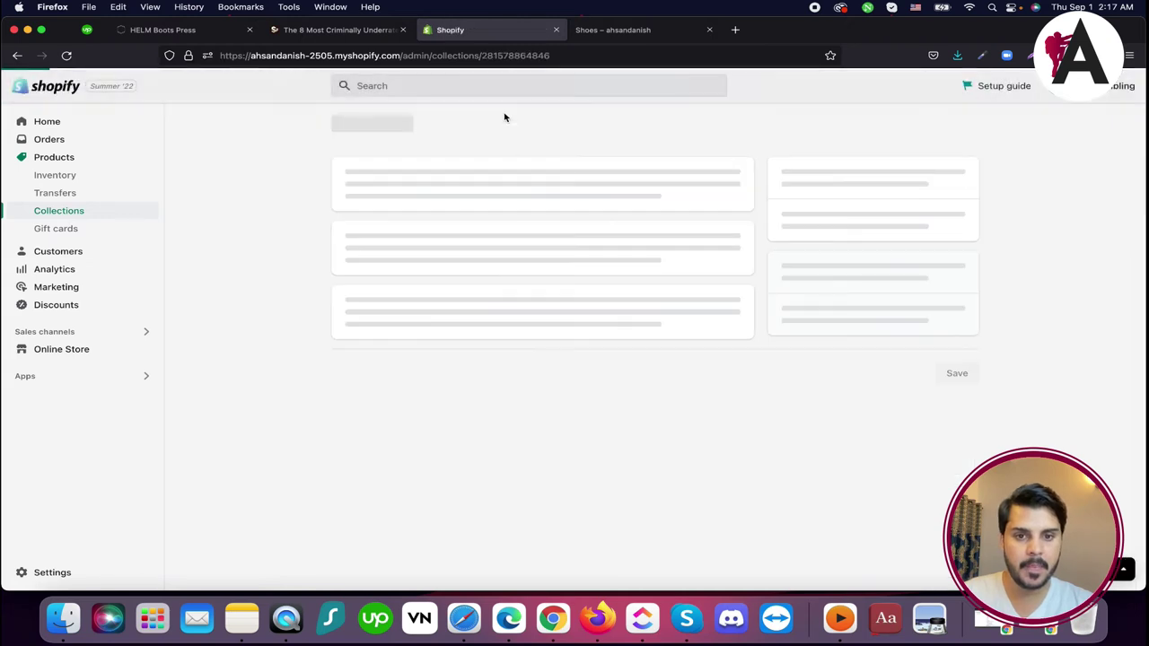
- Add The Hollis Olive product to the "shoes 2" collection and save the product
{"action": "left_click", "coordinate": [613, 29]}
{"action": "left_click", "coordinate": [441, 30]}
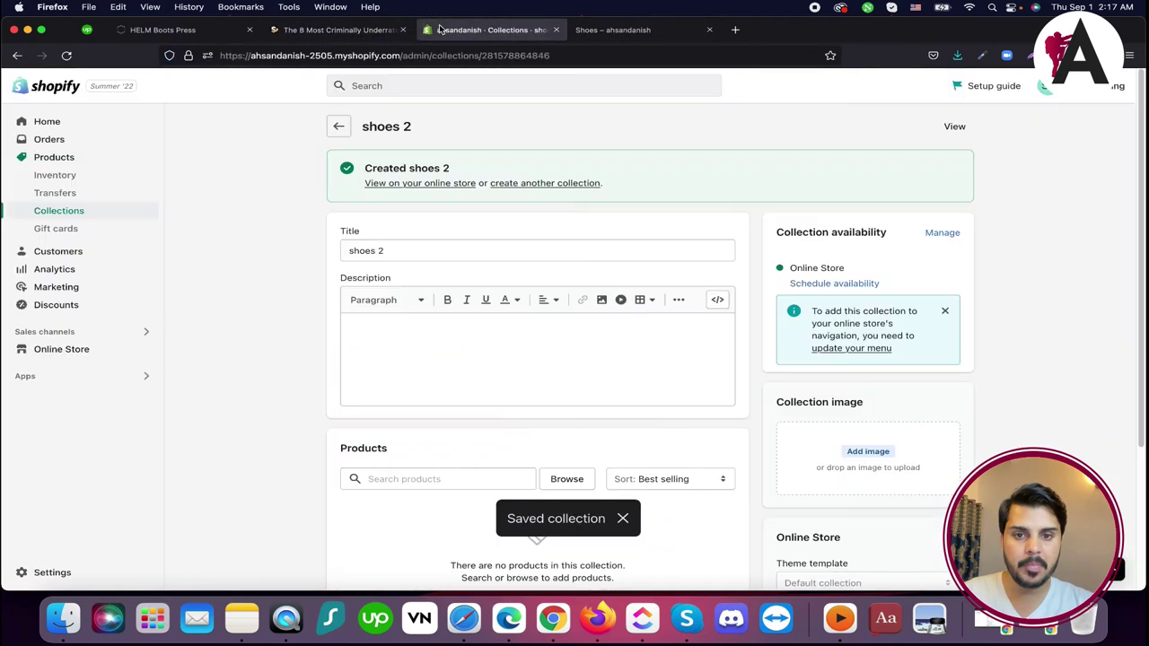
{"action": "left_click", "coordinate": [86, 158]}
{"action": "left_click", "coordinate": [301, 258]}
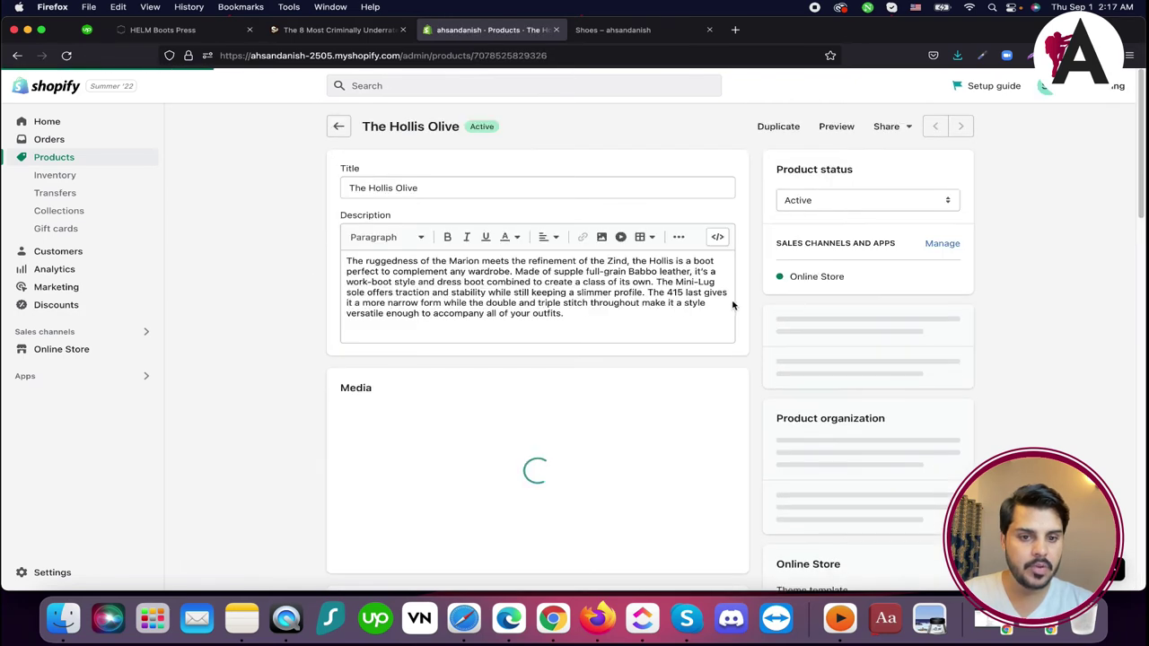
{"action": "scroll", "coordinate": [926, 414], "scroll_direction": "down", "scroll_amount": 3}
{"action": "scroll", "coordinate": [815, 476], "scroll_direction": "down", "scroll_amount": 1}
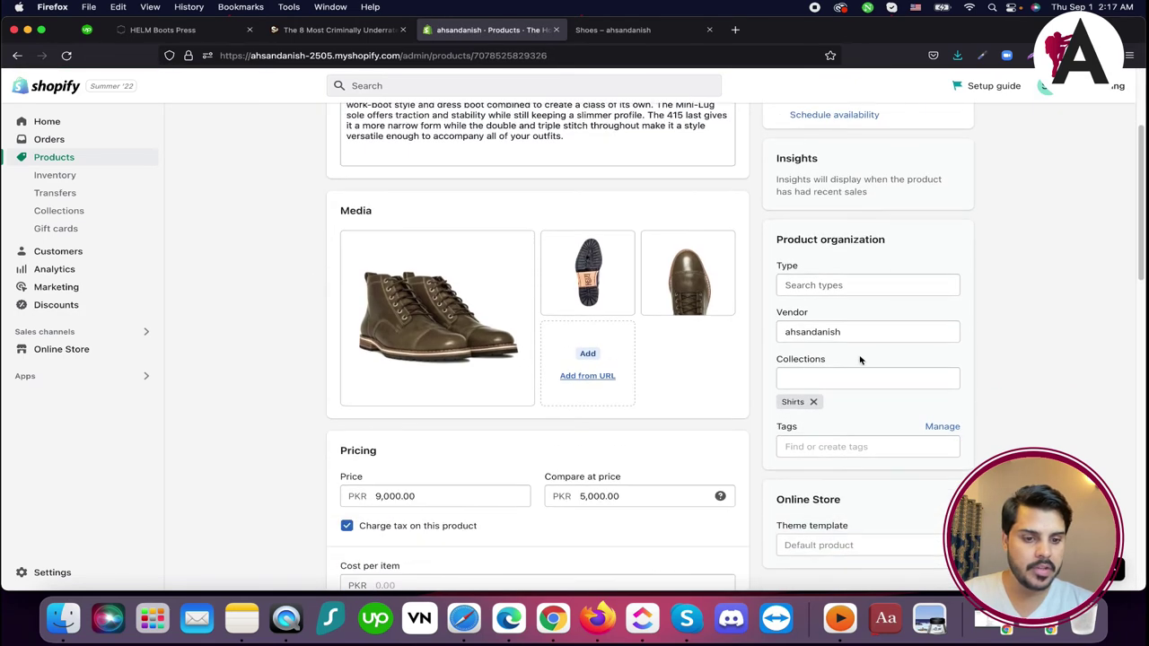
{"action": "left_click", "coordinate": [866, 378]}
{"action": "left_click", "coordinate": [825, 453]}
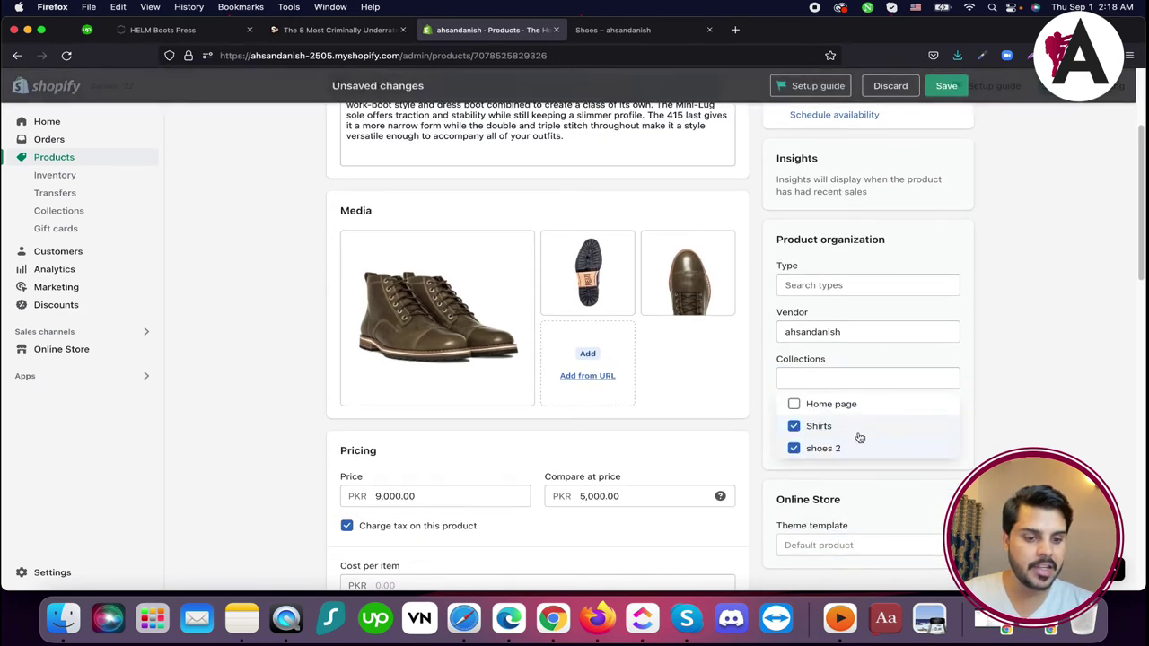
{"action": "left_click", "coordinate": [946, 86]}
{"action": "left_click", "coordinate": [339, 30]}
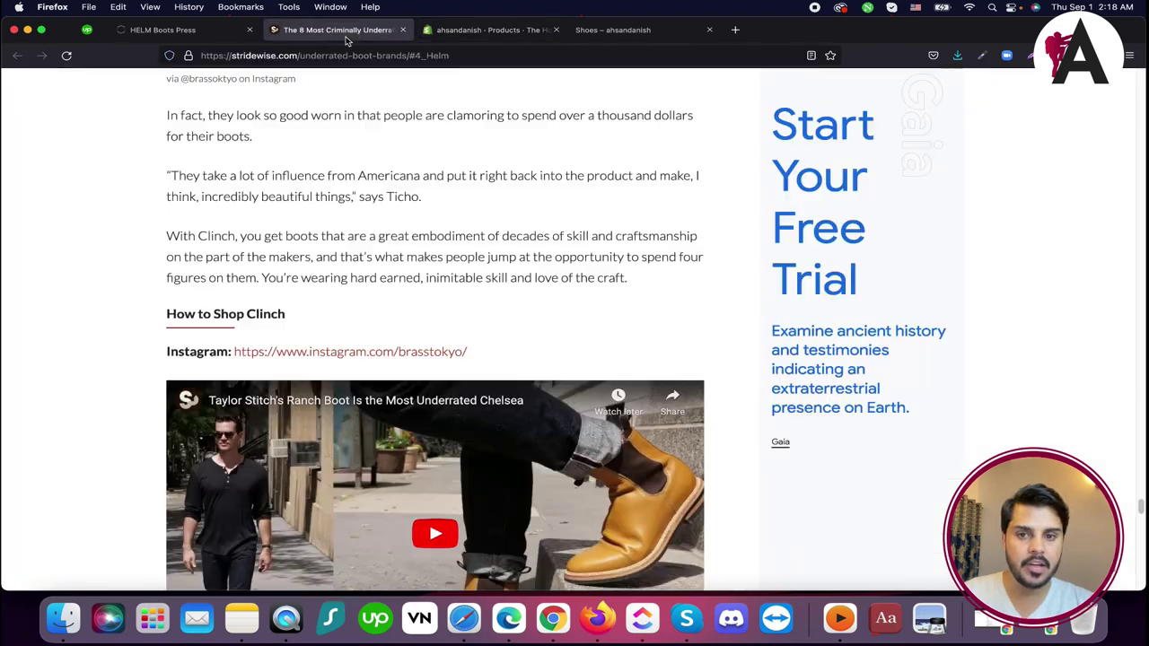
{"action": "left_click", "coordinate": [489, 30]}
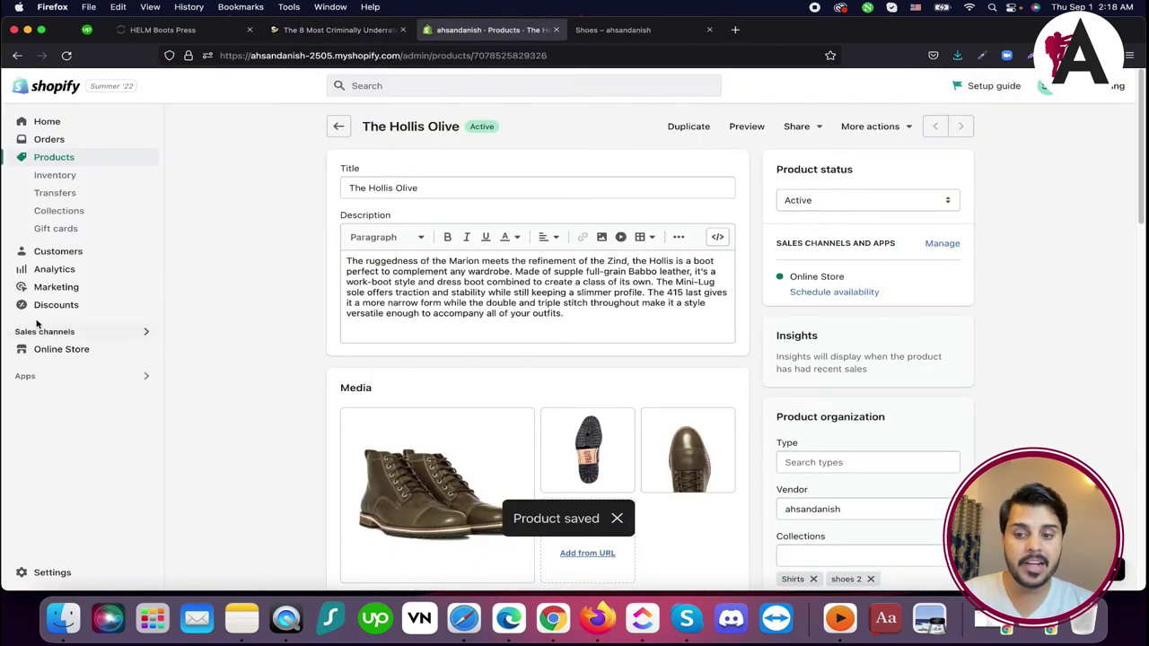
- Add a "shoes 2" item linked to the shoes 2 collection to the online store's Footer menu
{"action": "left_click", "coordinate": [60, 352]}
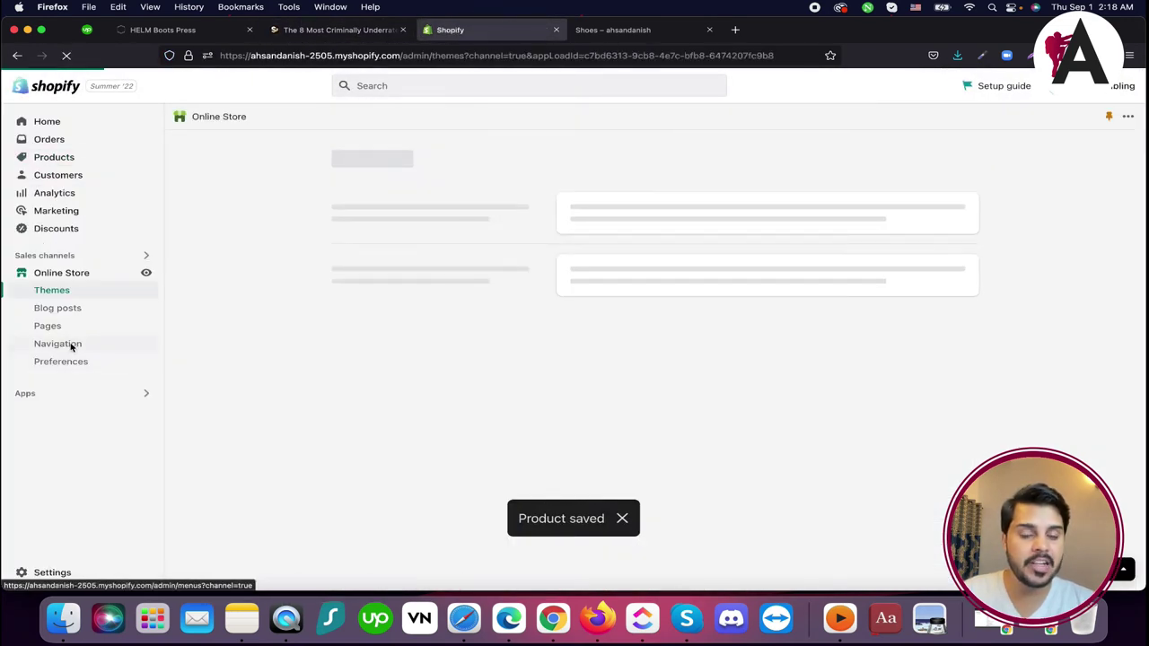
{"action": "left_click", "coordinate": [72, 345]}
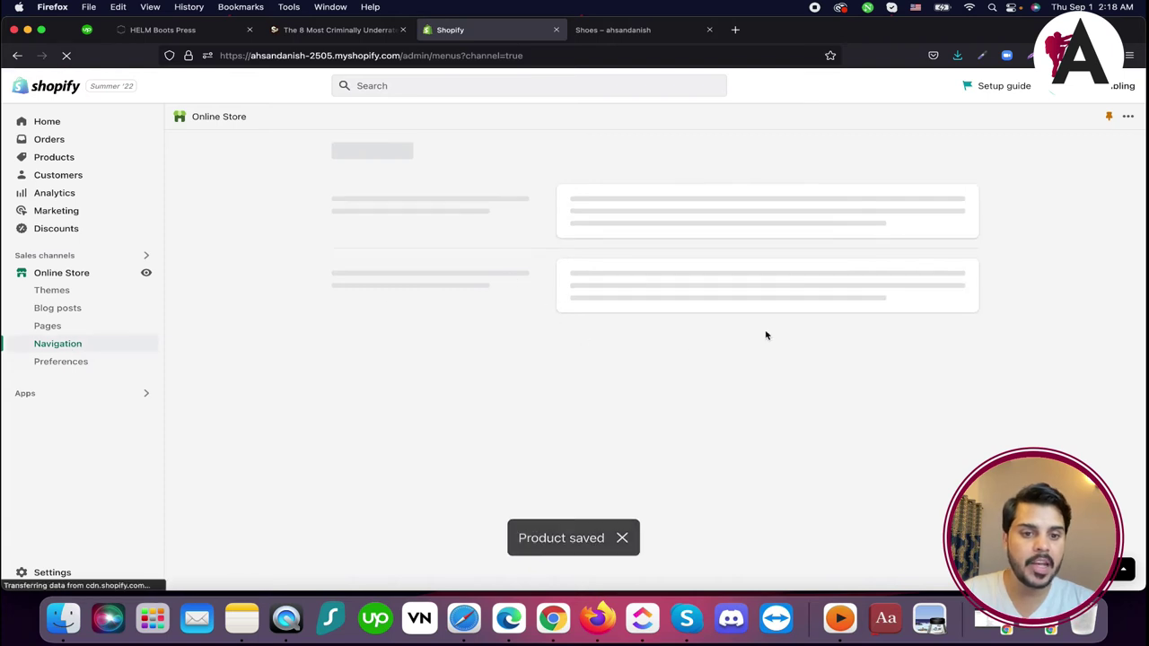
{"action": "scroll", "coordinate": [722, 359], "scroll_direction": "down", "scroll_amount": 3}
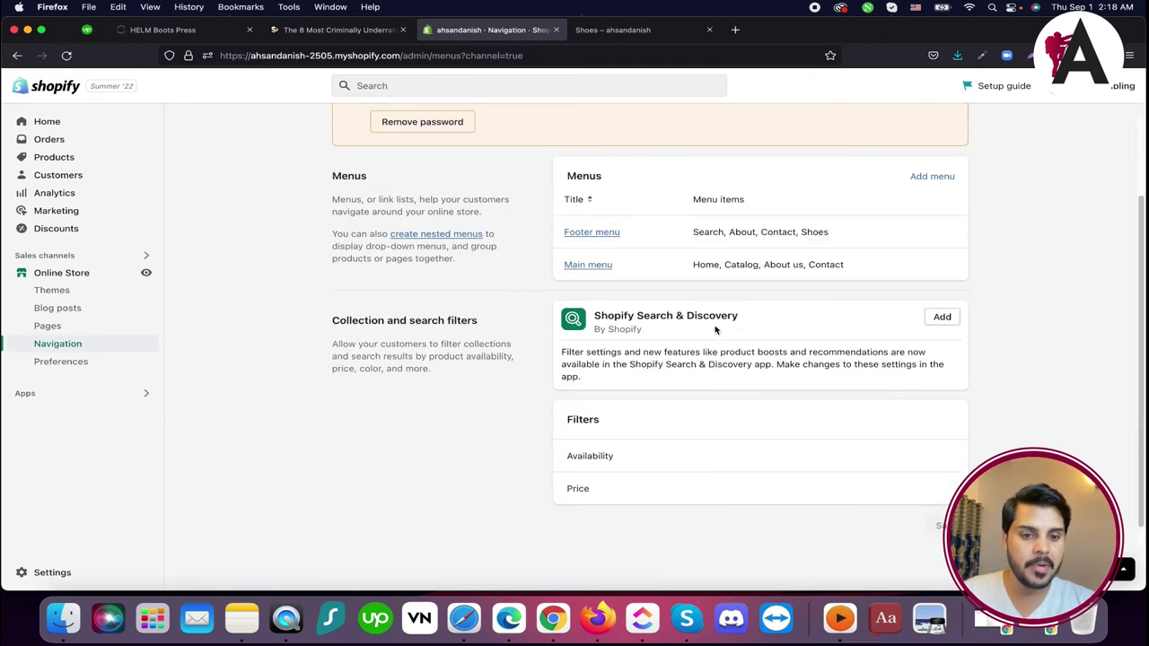
{"action": "left_click", "coordinate": [611, 237]}
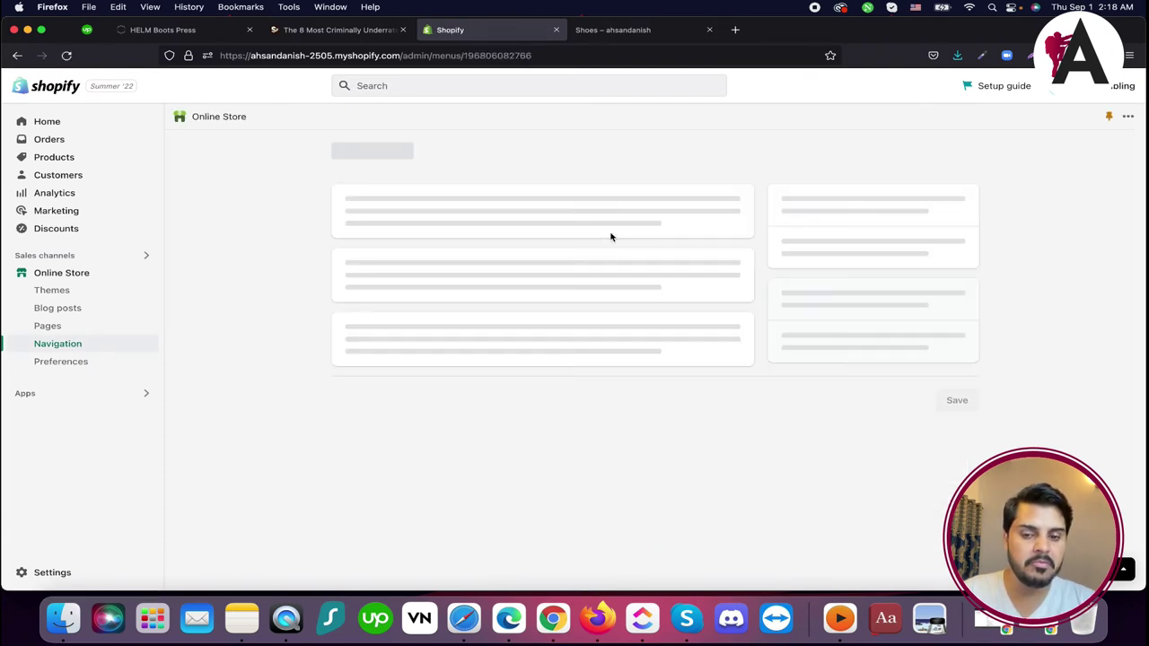
{"action": "left_click", "coordinate": [393, 437]}
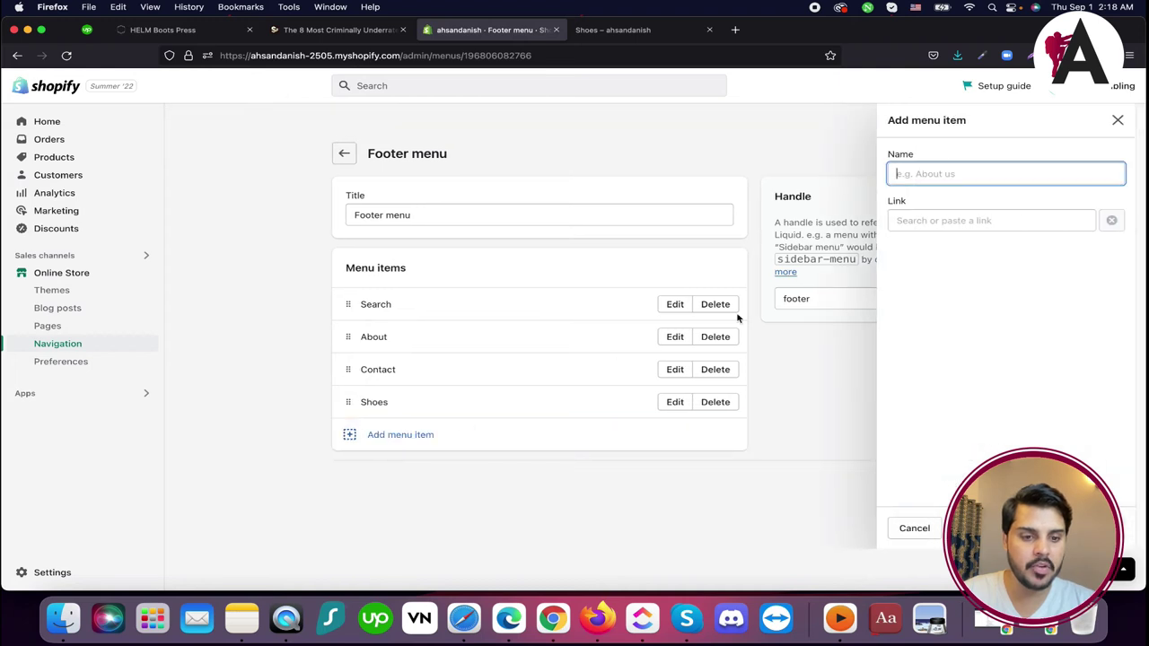
{"action": "type", "text": "shoes 2"}
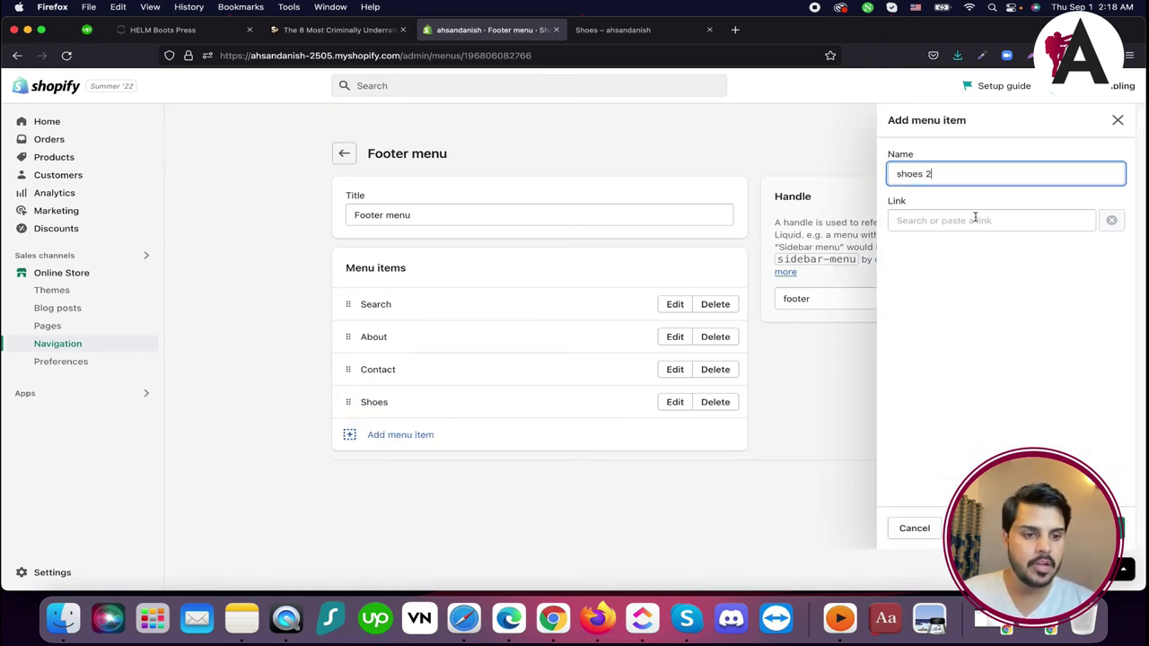
{"action": "left_click", "coordinate": [975, 220]}
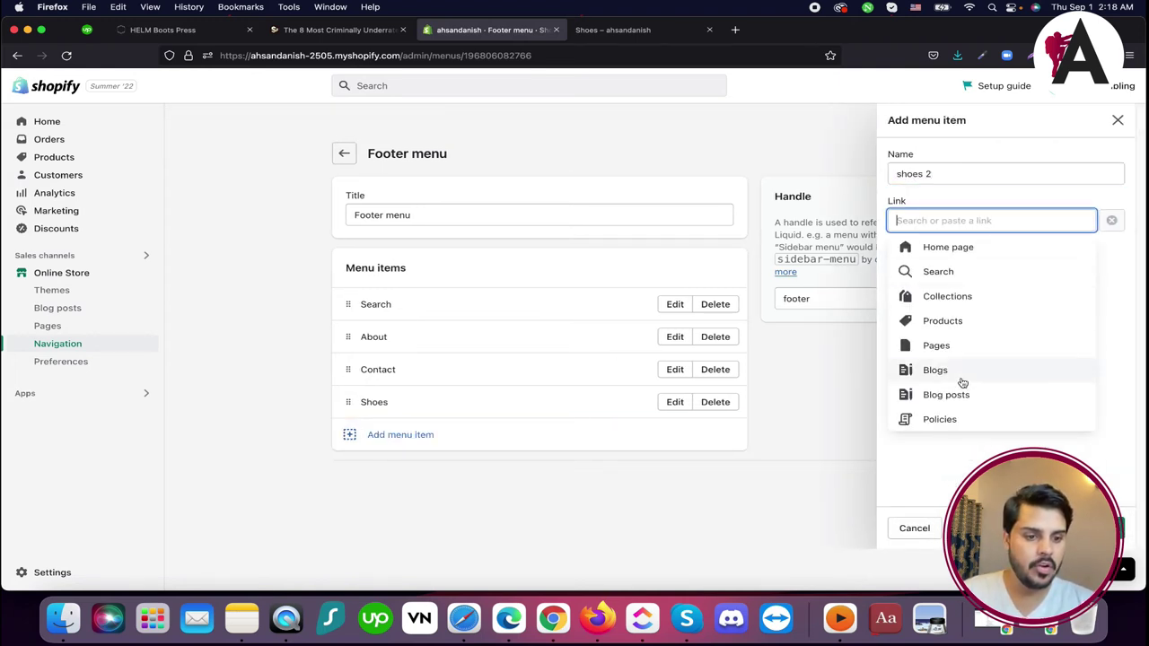
{"action": "left_click", "coordinate": [968, 305]}
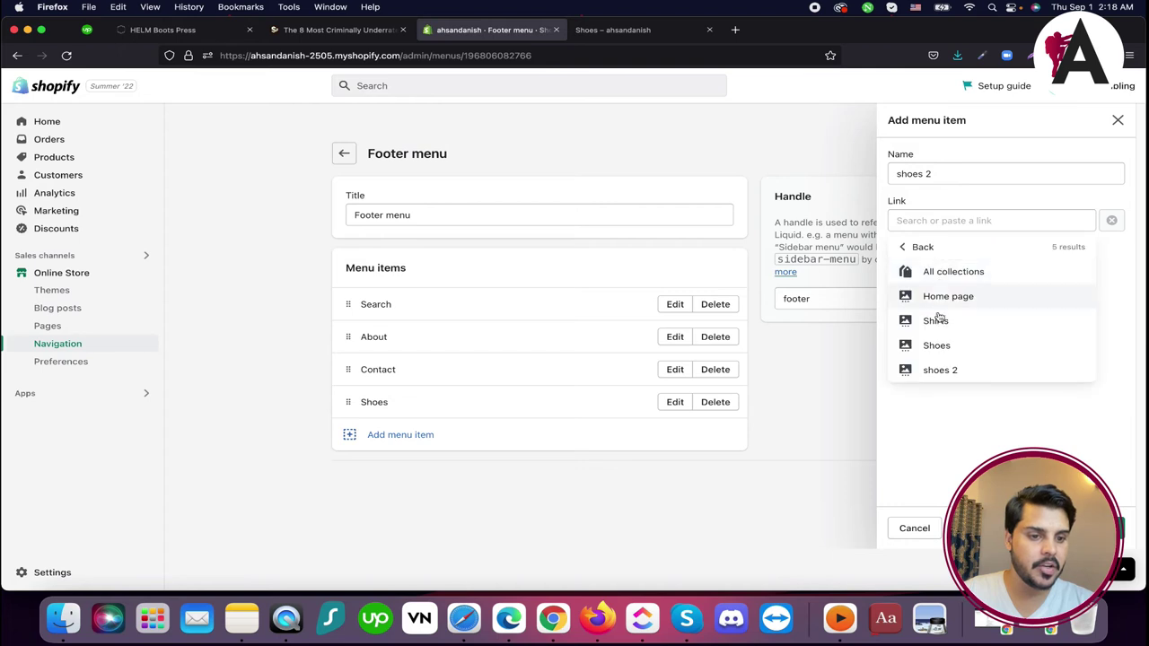
{"action": "left_click", "coordinate": [950, 371]}
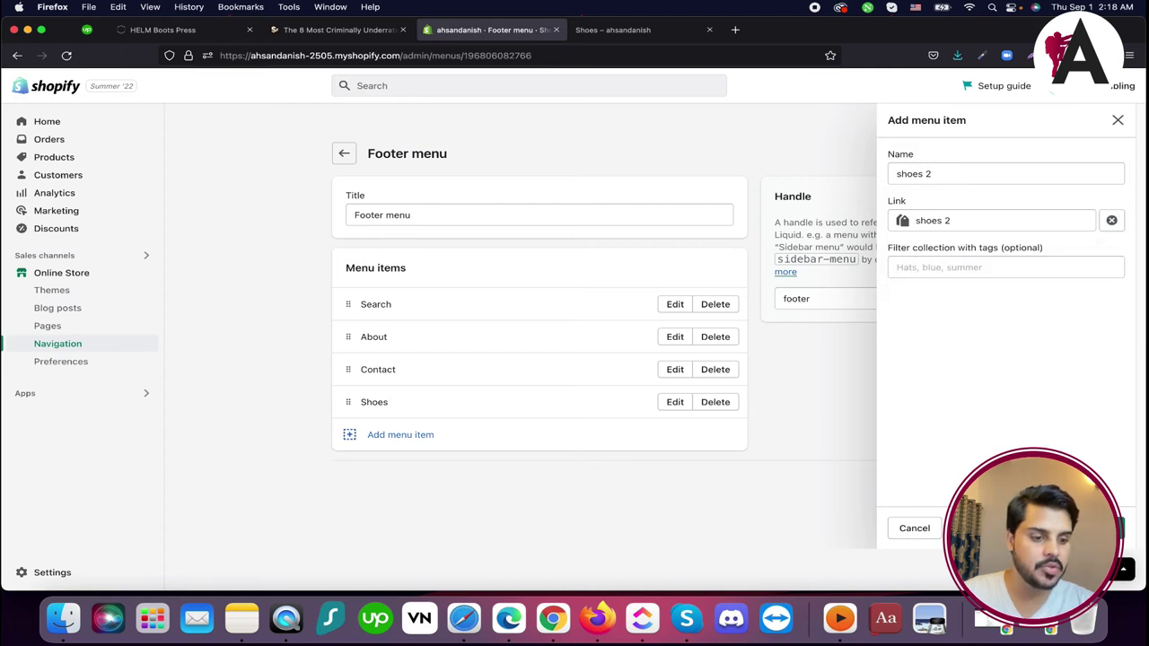
{"action": "left_click", "coordinate": [1093, 528]}
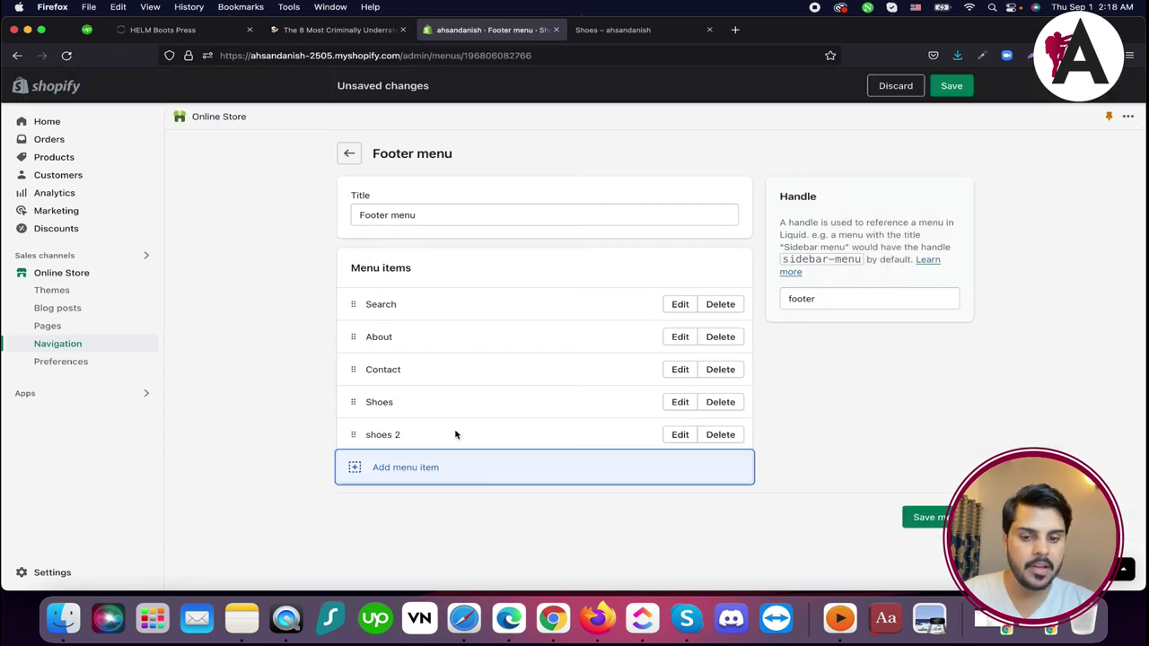
- Delete the Shoes item from the Footer menu and save the menu
{"action": "left_click", "coordinate": [713, 403]}
{"action": "left_click", "coordinate": [746, 370]}
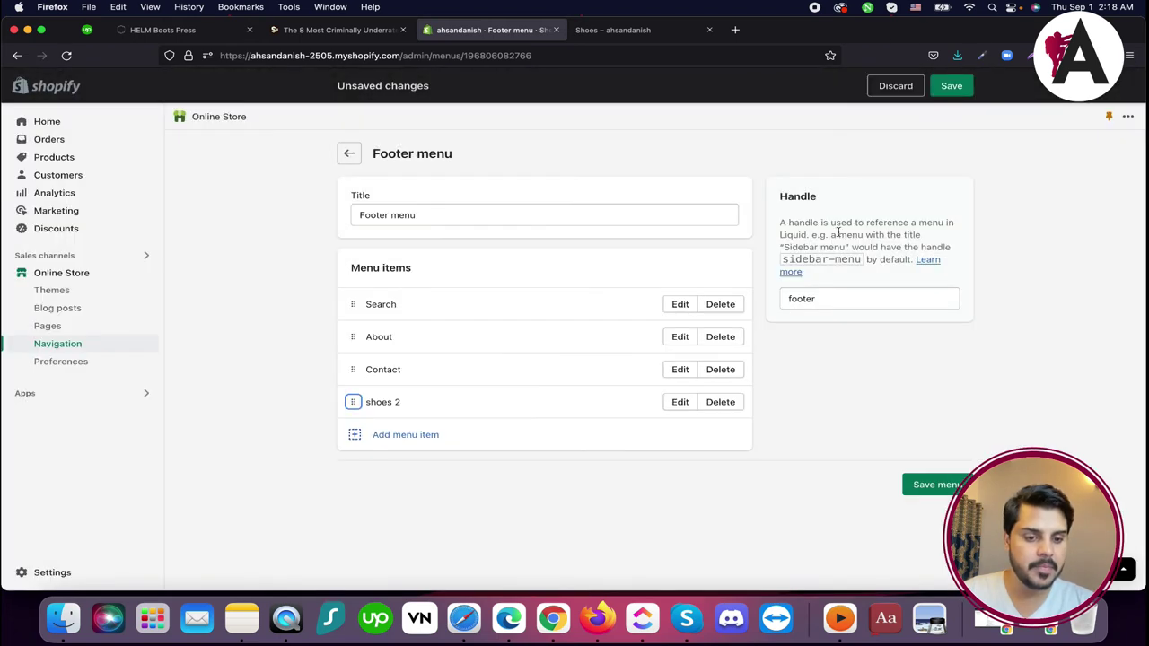
{"action": "left_click", "coordinate": [950, 87]}
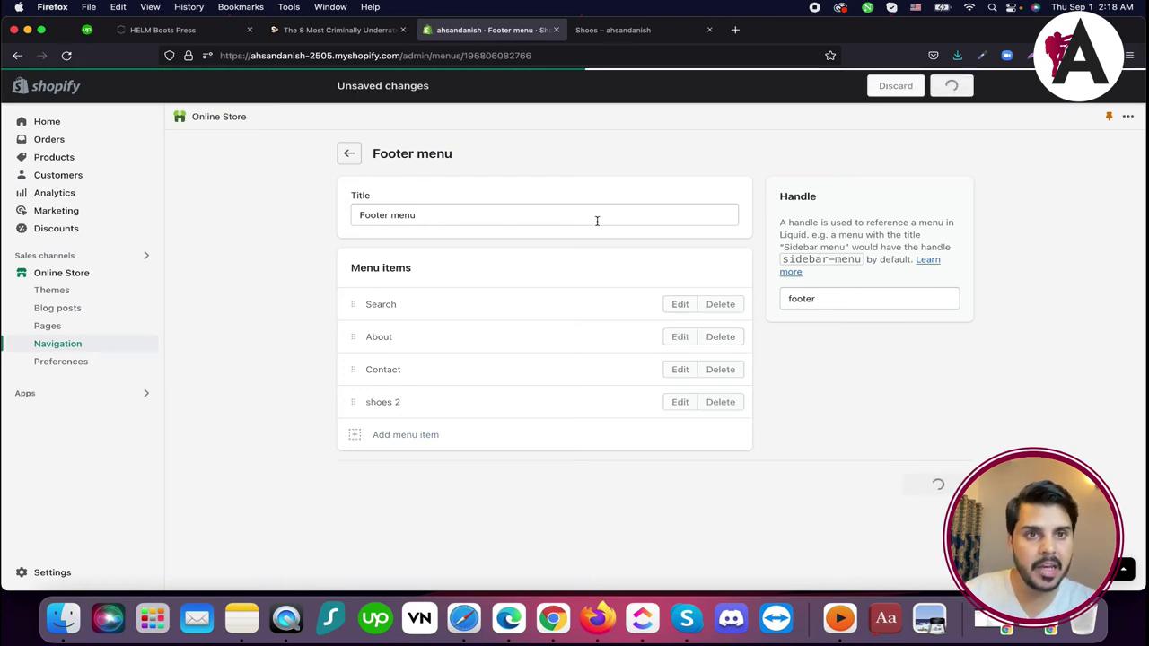
- Reload the storefront and open the "shoes 2" collection from the footer's Info links to check its products
{"action": "left_click", "coordinate": [629, 30]}
{"action": "key", "text": "super+r"}
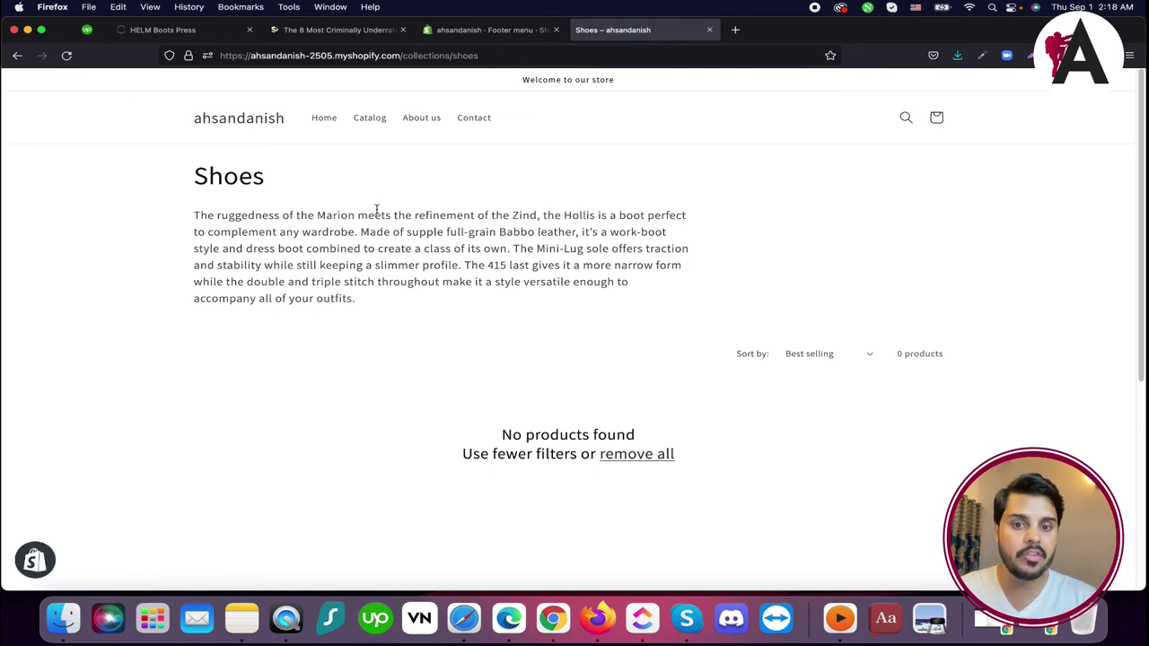
{"action": "scroll", "coordinate": [375, 226], "scroll_direction": "down", "scroll_amount": 5}
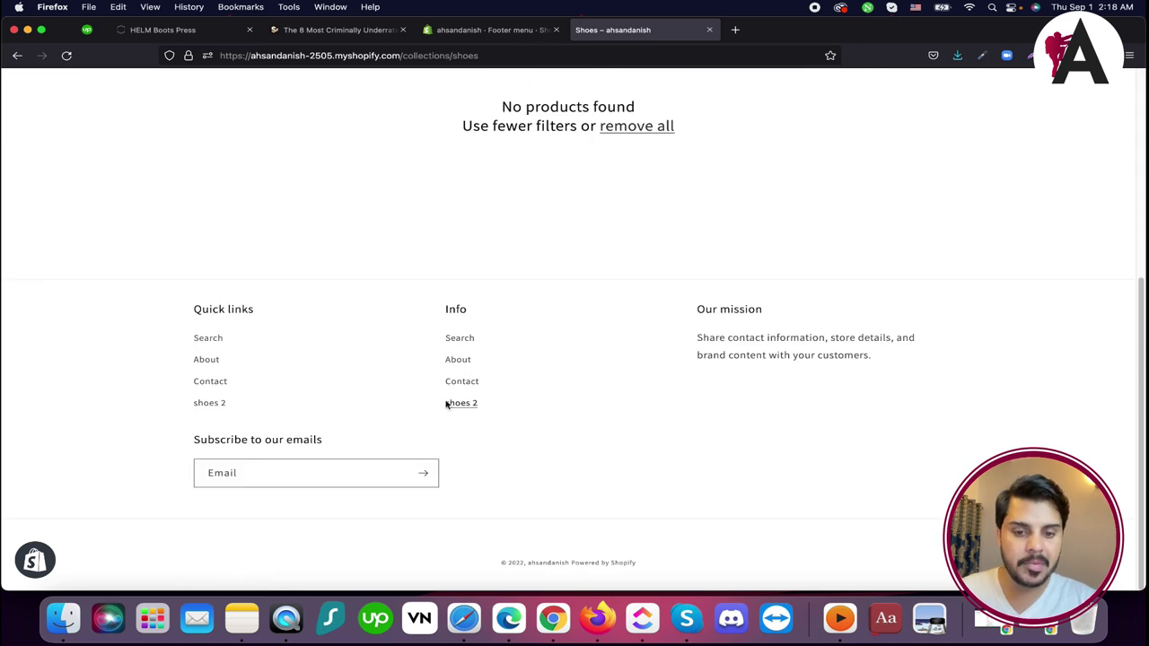
{"action": "left_click", "coordinate": [456, 403]}
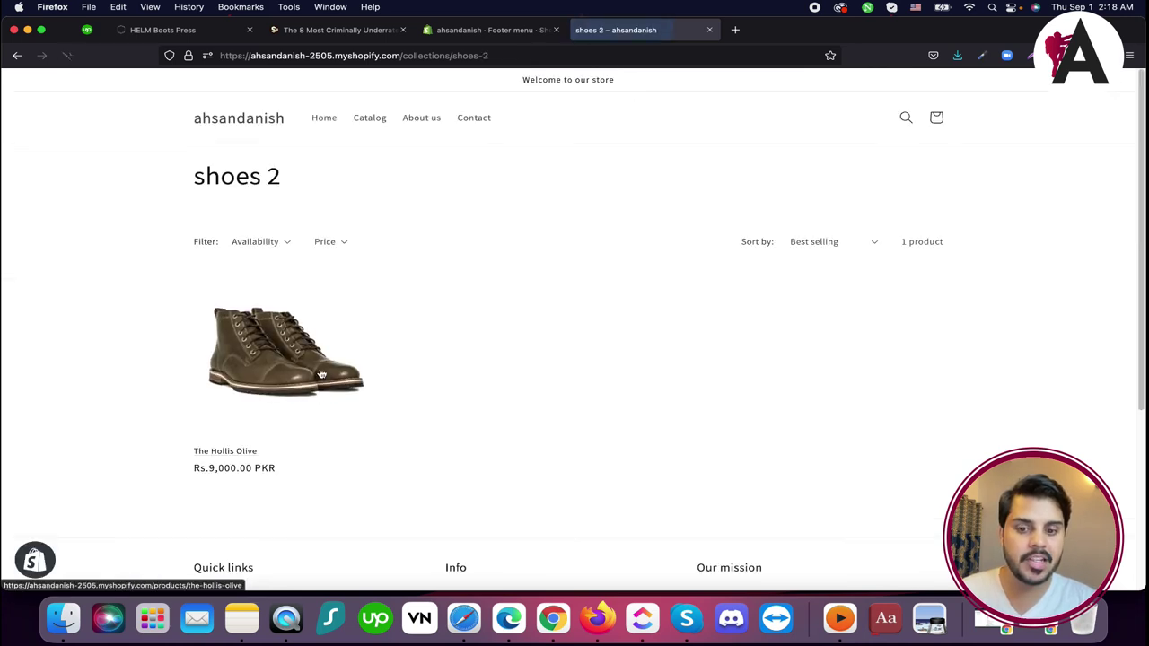
- Start a new product in the store admin and title it "shirt"
{"action": "left_click", "coordinate": [467, 29]}
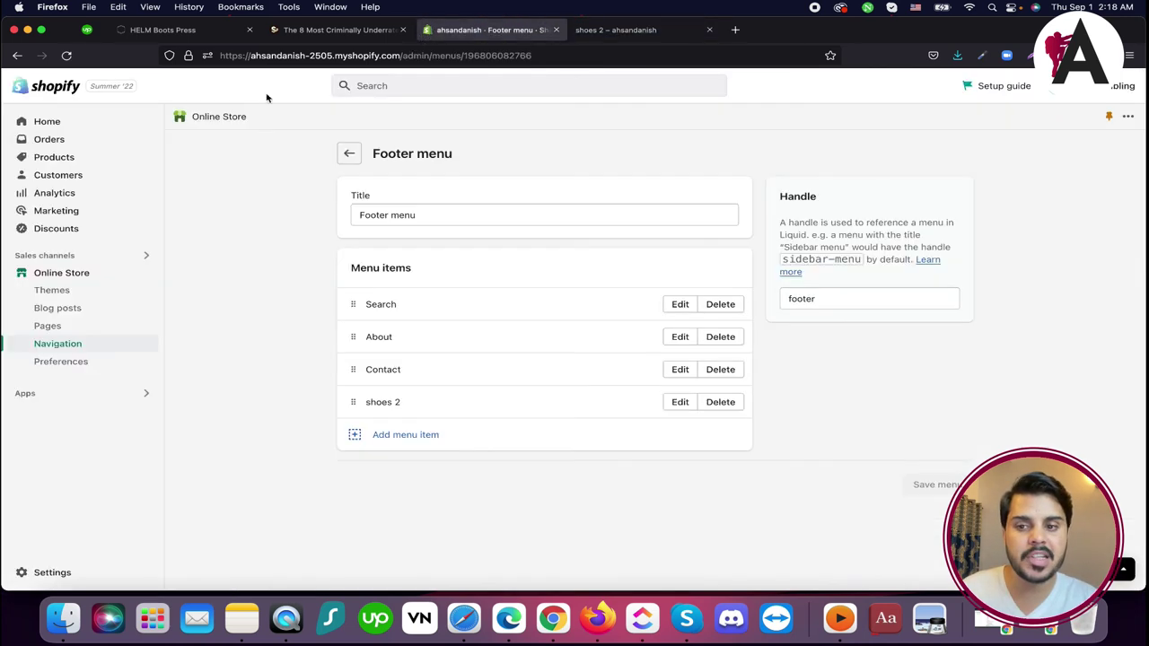
{"action": "left_click", "coordinate": [51, 155]}
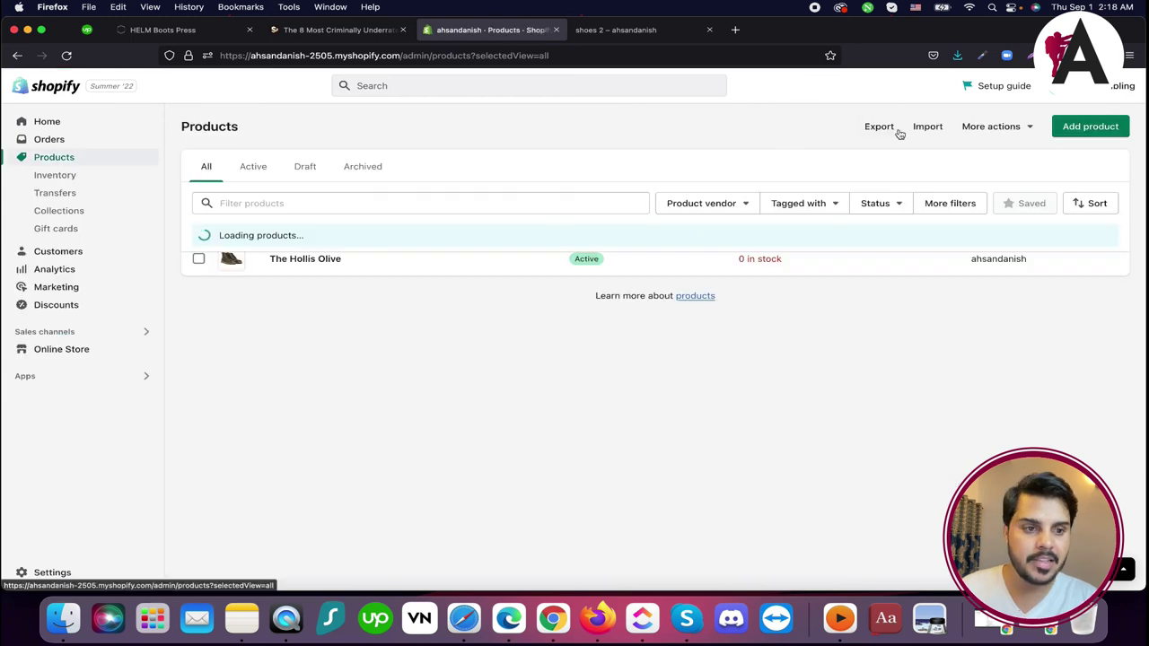
{"action": "left_click", "coordinate": [1086, 131]}
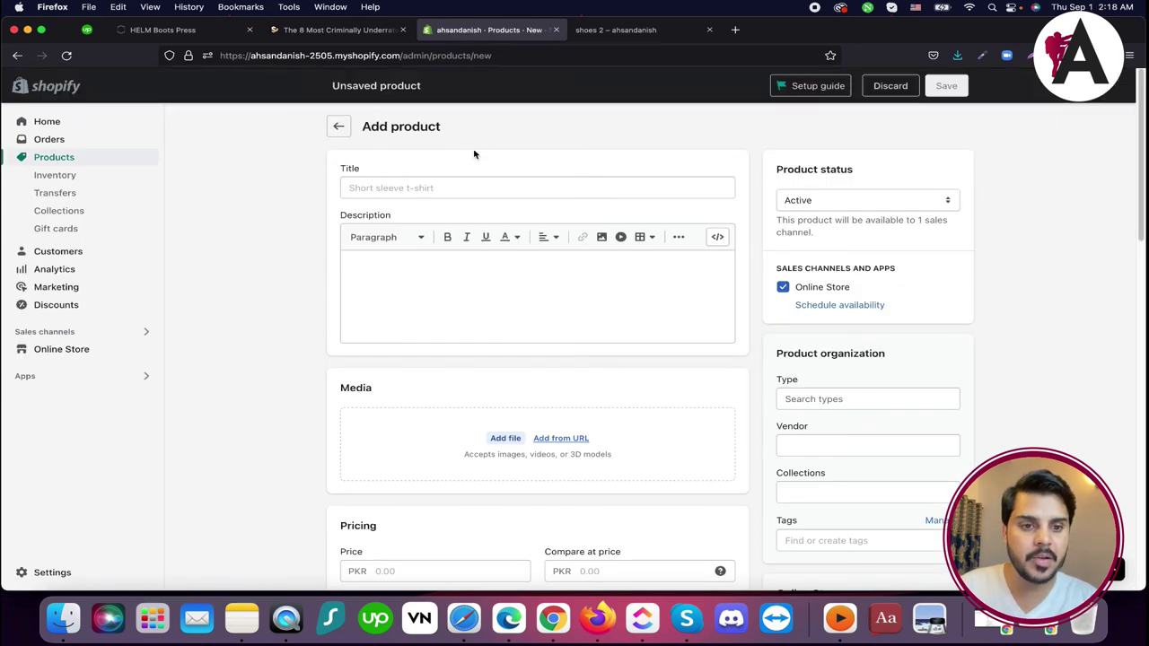
{"action": "left_click", "coordinate": [501, 190]}
{"action": "type", "text": "s"}
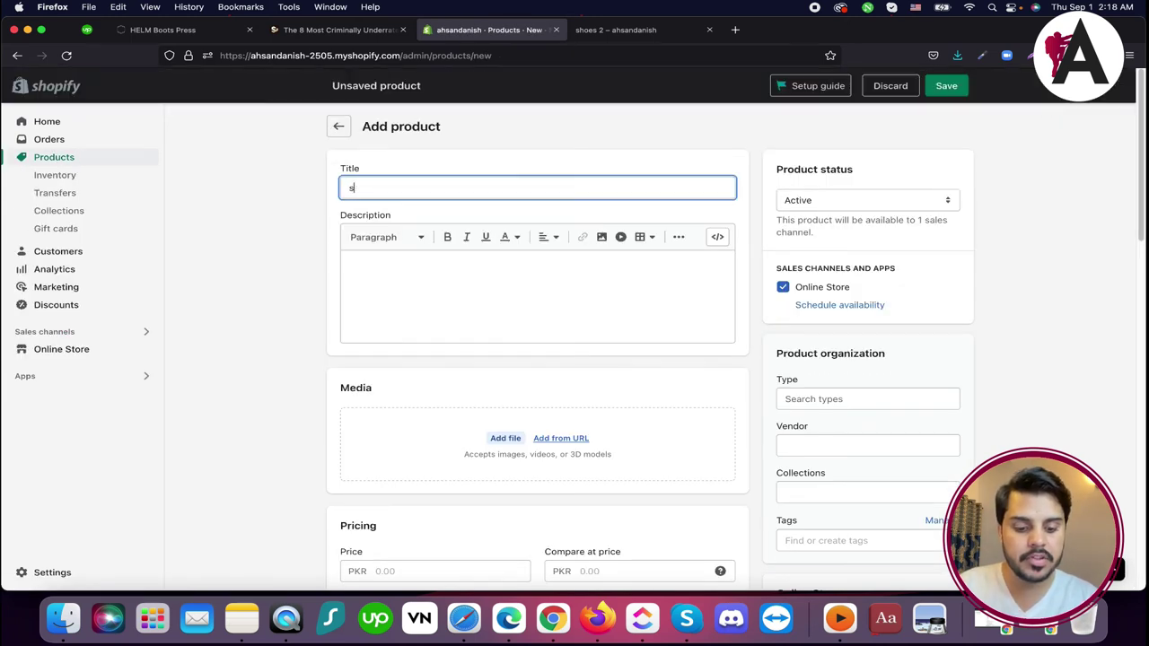
{"action": "type", "text": "hirt"}
- Fill the product description with the sentence "Top trending Boots on Our store" repeated several times
{"action": "left_click", "coordinate": [518, 275]}
{"action": "type", "text": "Top trending Boots on Our store"}
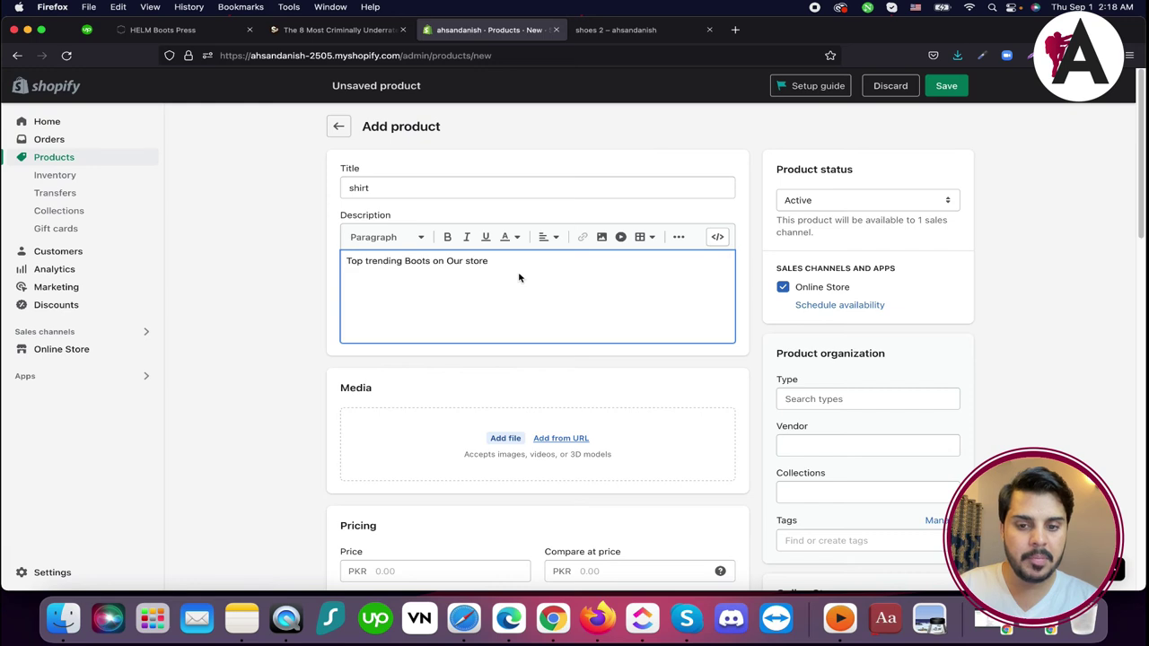
{"action": "key", "text": "super+v"}
{"action": "key", "text": "super+v"}
{"action": "key", "text": "super+v"}
{"action": "key", "text": "super+v"}
{"action": "key", "text": "super+v"}
- Upload the image 12.png from the Downloads folder as the product's media
{"action": "key", "text": "super+minus"}
{"action": "scroll", "coordinate": [503, 359], "scroll_direction": "down", "scroll_amount": 10}
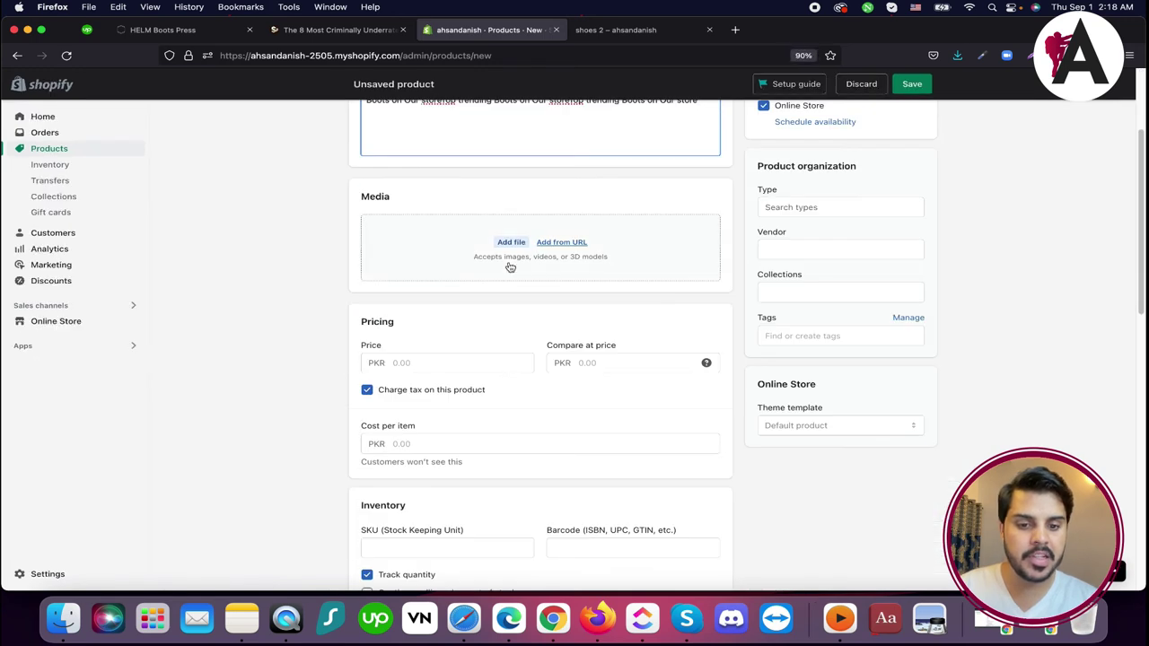
{"action": "left_click", "coordinate": [511, 243]}
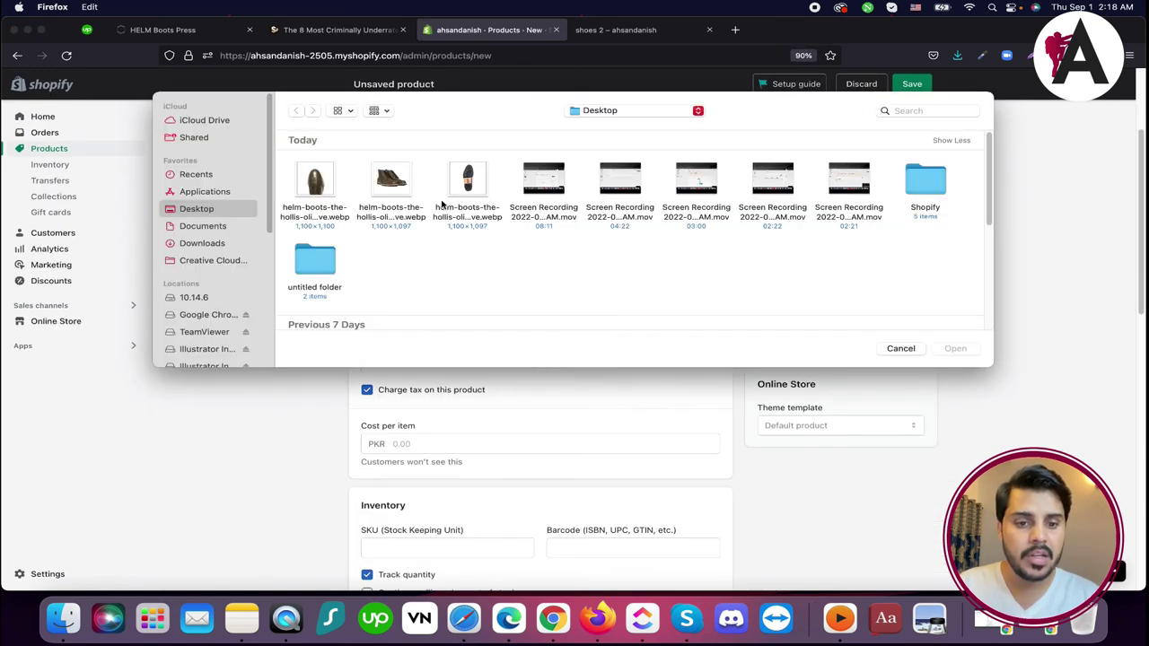
{"action": "left_click", "coordinate": [203, 243]}
{"action": "scroll", "coordinate": [551, 239], "scroll_direction": "down", "scroll_amount": 5}
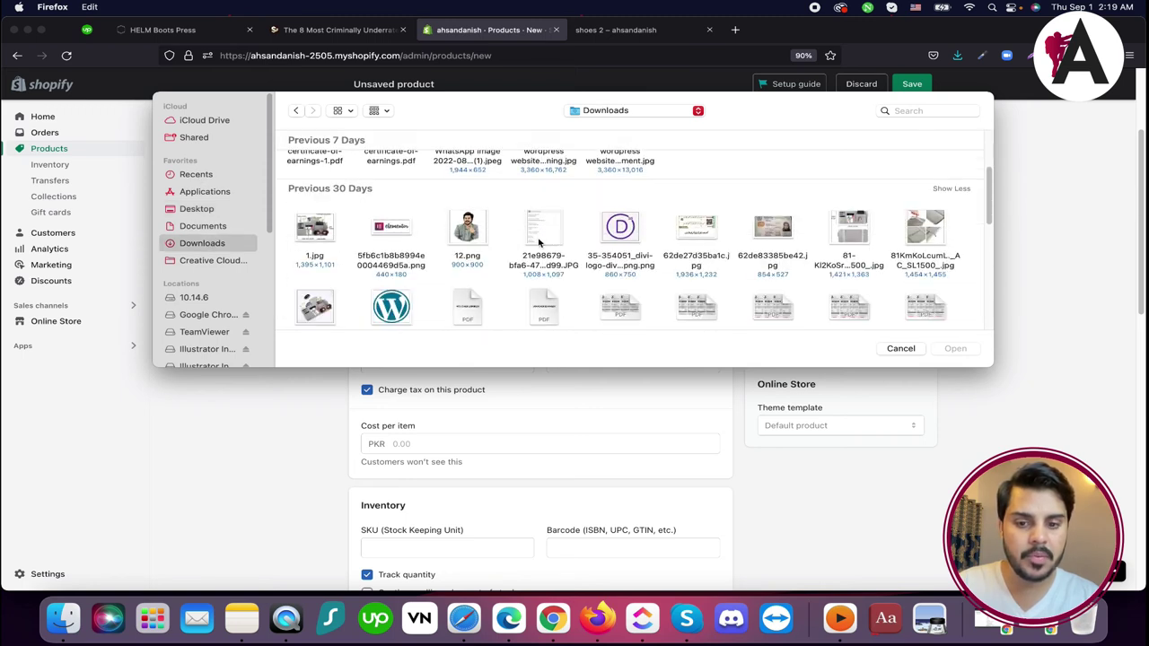
{"action": "double_click", "coordinate": [467, 229]}
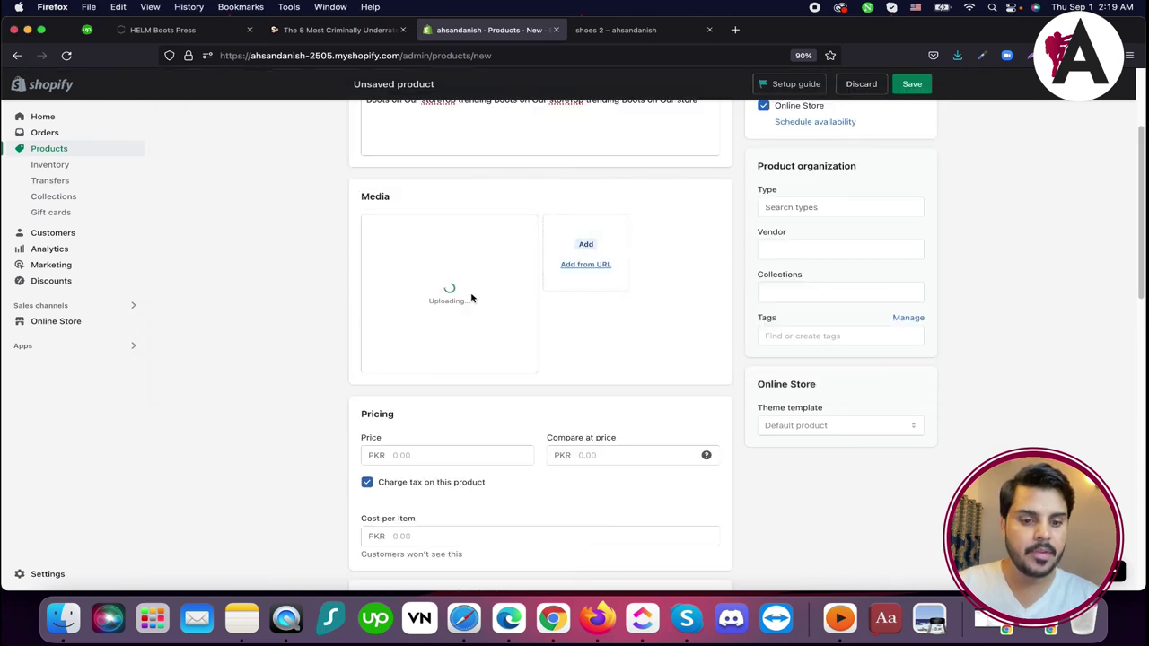
- Assign the shirt product to the "shoes 2" collection and save the product
{"action": "scroll", "coordinate": [619, 331], "scroll_direction": "up", "scroll_amount": 3}
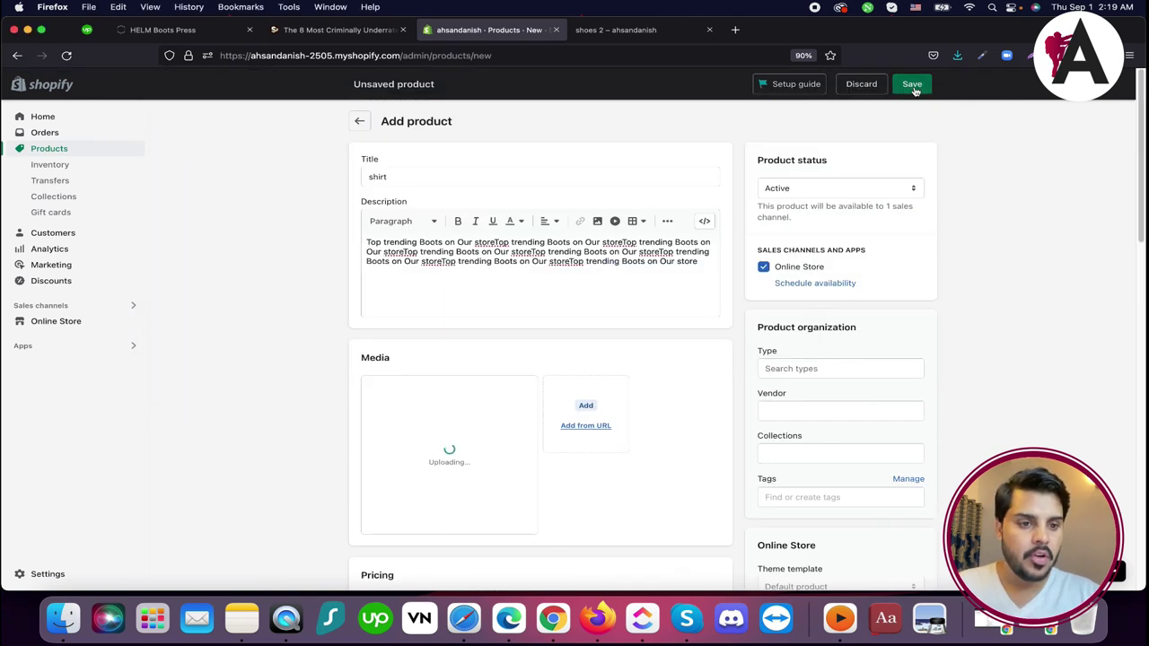
{"action": "scroll", "coordinate": [818, 443], "scroll_direction": "down", "scroll_amount": 3}
{"action": "left_click", "coordinate": [834, 276]}
{"action": "left_click", "coordinate": [774, 342]}
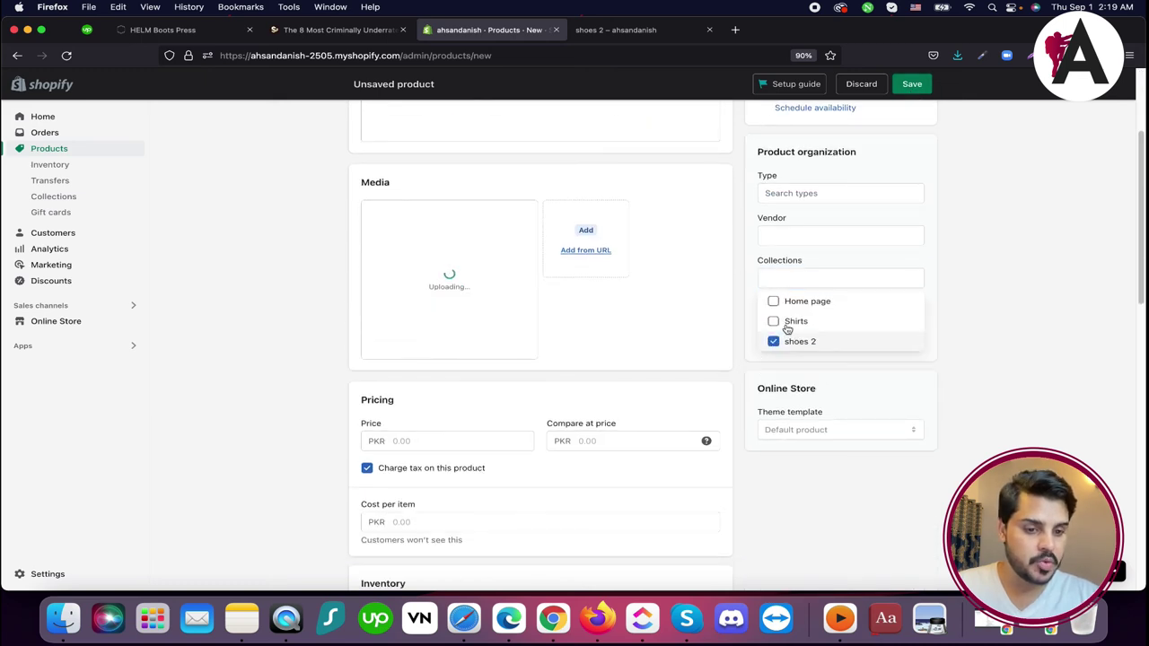
{"action": "left_click", "coordinate": [908, 88]}
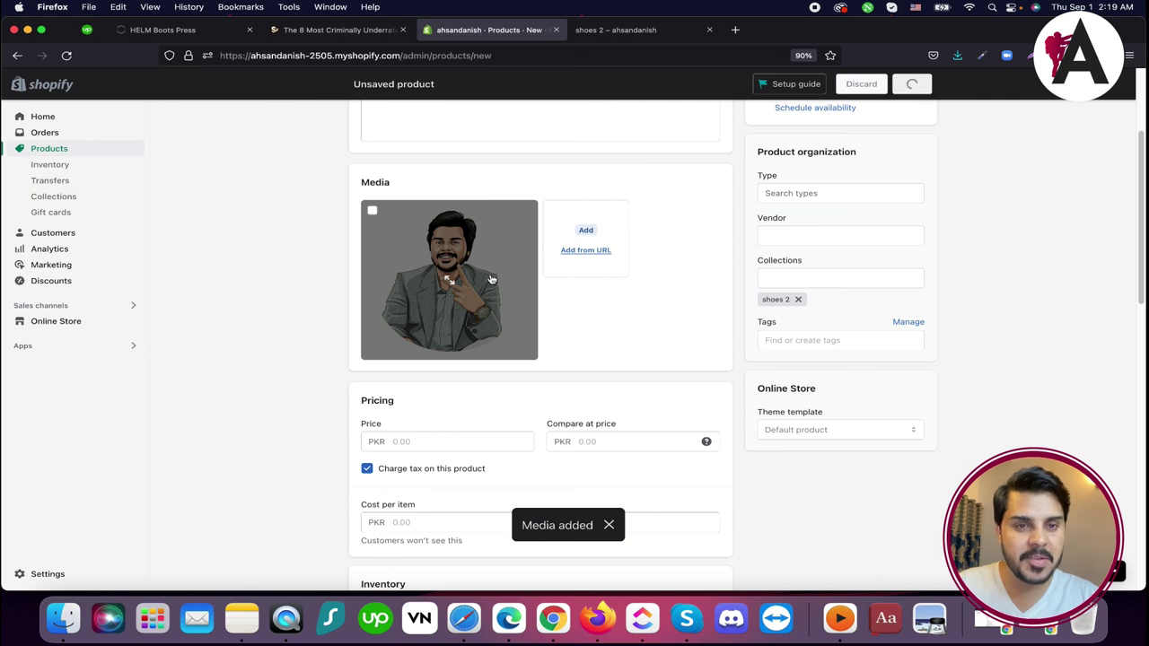
- Reload the storefront's "shoes 2" collection page to check its products, and review the store's home page and footer links
{"action": "key", "text": "ctrl+Tab"}
{"action": "left_click", "coordinate": [66, 56]}
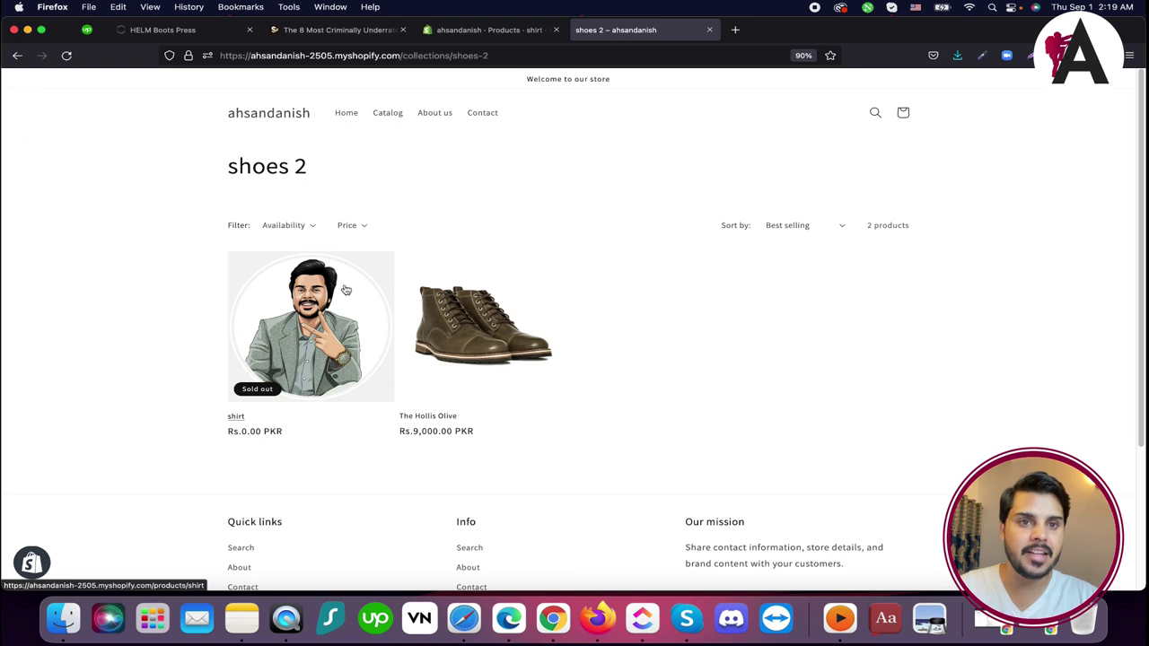
{"action": "left_click", "coordinate": [267, 116]}
{"action": "scroll", "coordinate": [377, 413], "scroll_direction": "down", "scroll_amount": 3}
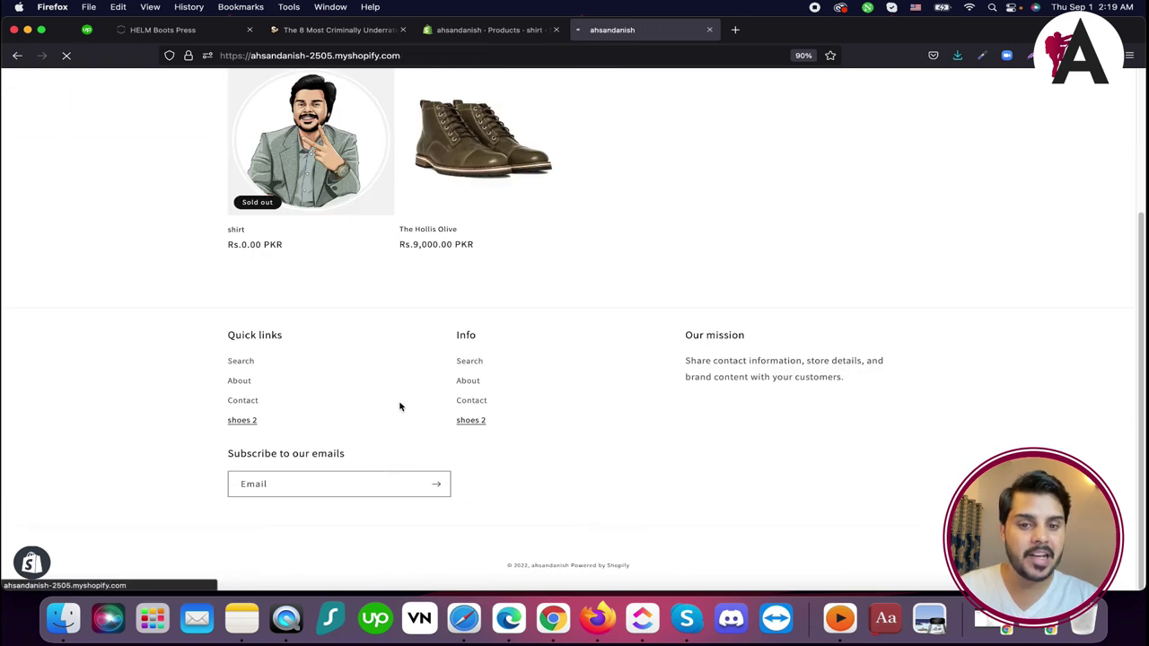
{"action": "scroll", "coordinate": [400, 406], "scroll_direction": "up", "scroll_amount": 5}
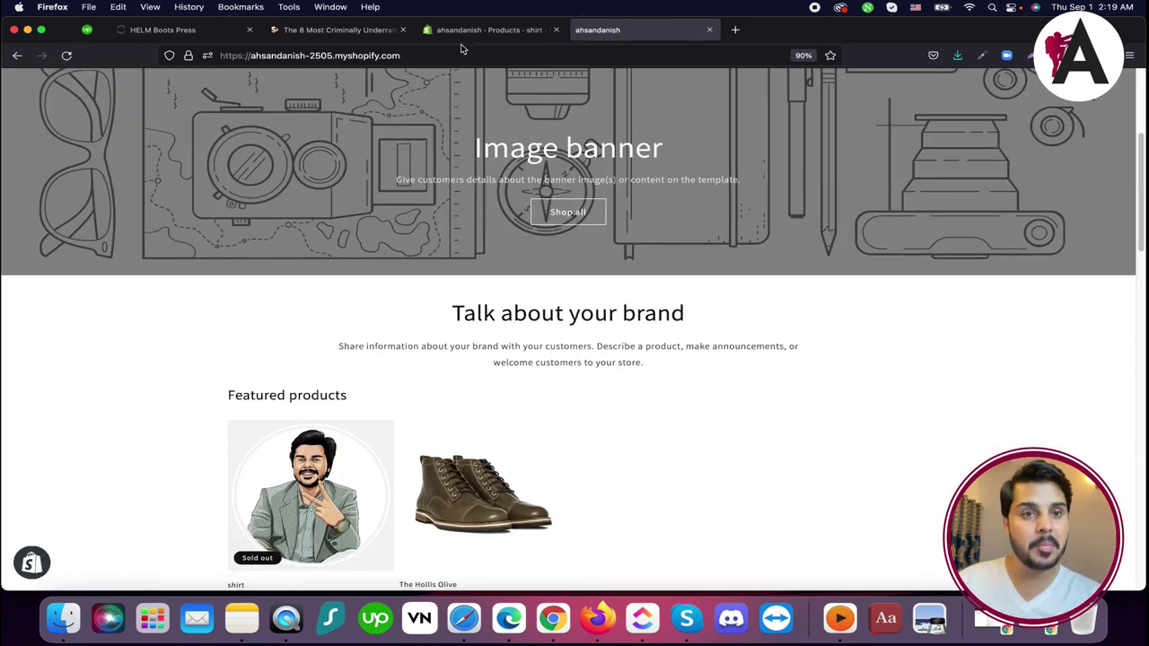